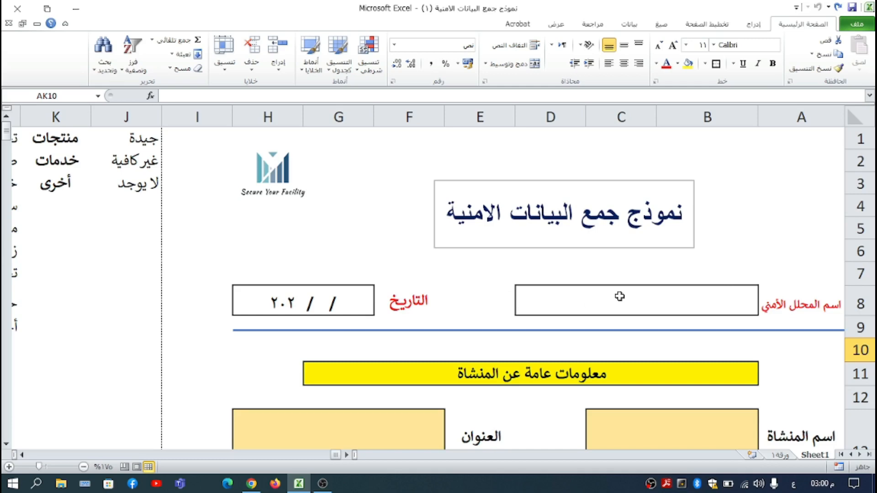
Step: Review the list options for the facility's activity type in B15 and its activity field in D15
scroll(619, 296, "down", 2)
scroll(620, 296, "down", 1)
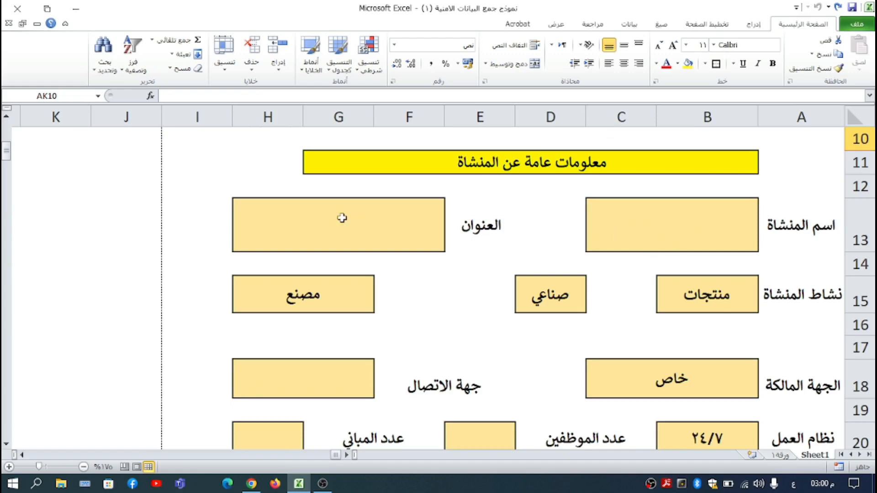
left_click(683, 286)
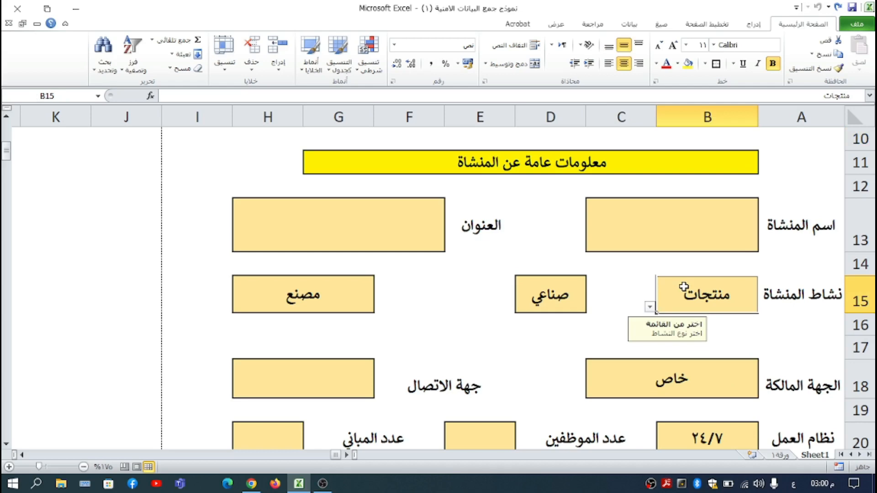
left_click(649, 308)
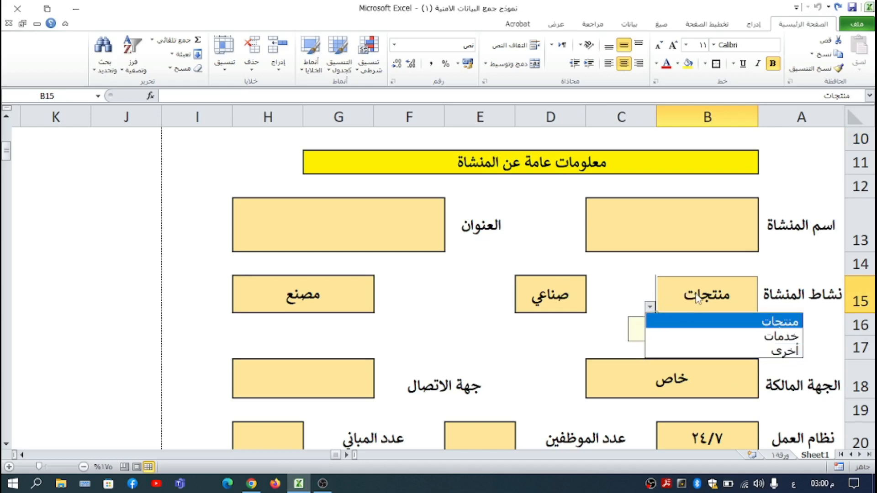
key("Escape")
left_click(538, 288)
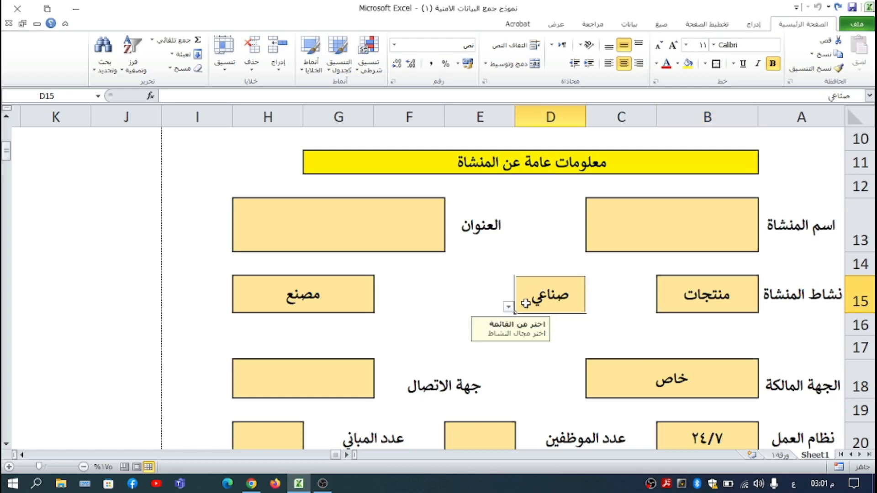
left_click(508, 308)
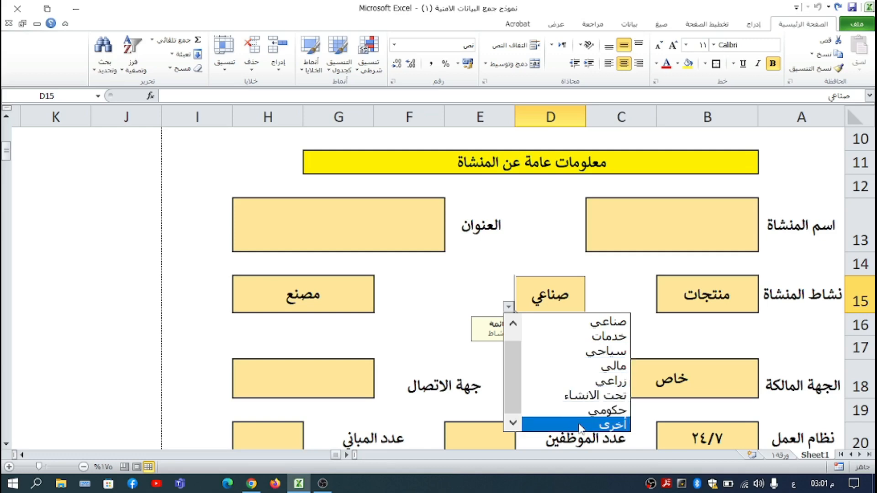
left_click(355, 294)
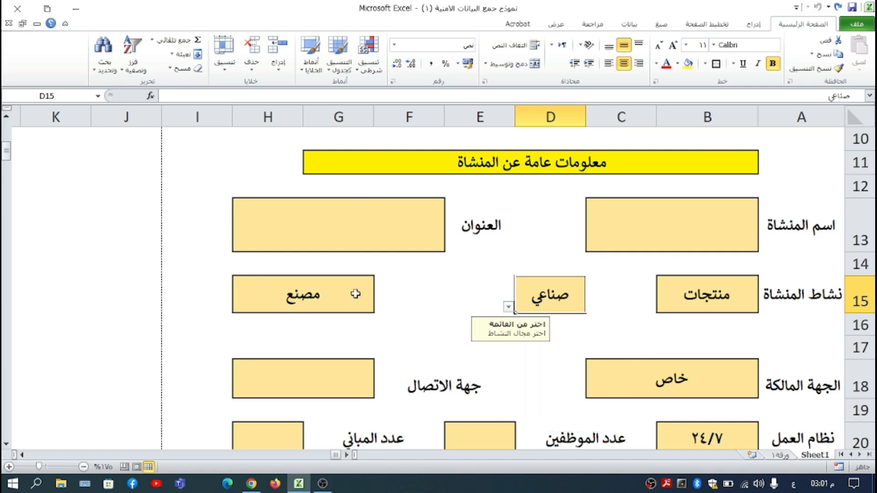
Step: Look through all the list options for the nature of the facility's activity in G15
left_click(356, 293)
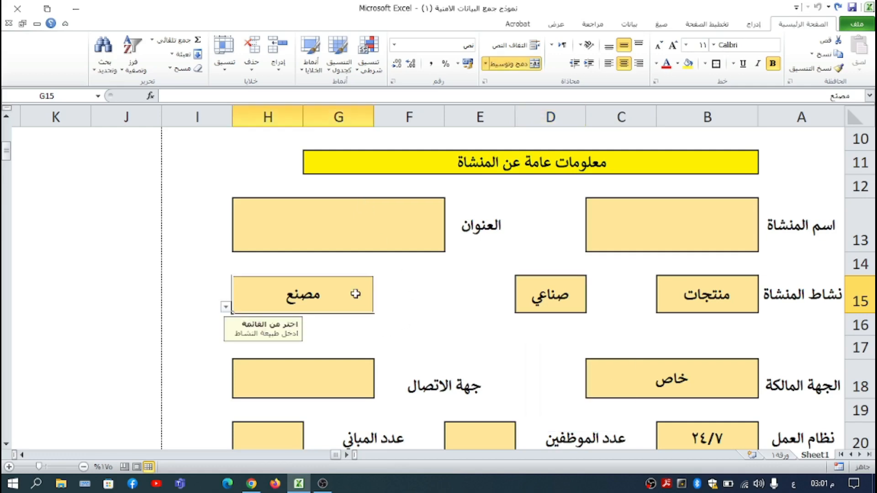
left_click(226, 307)
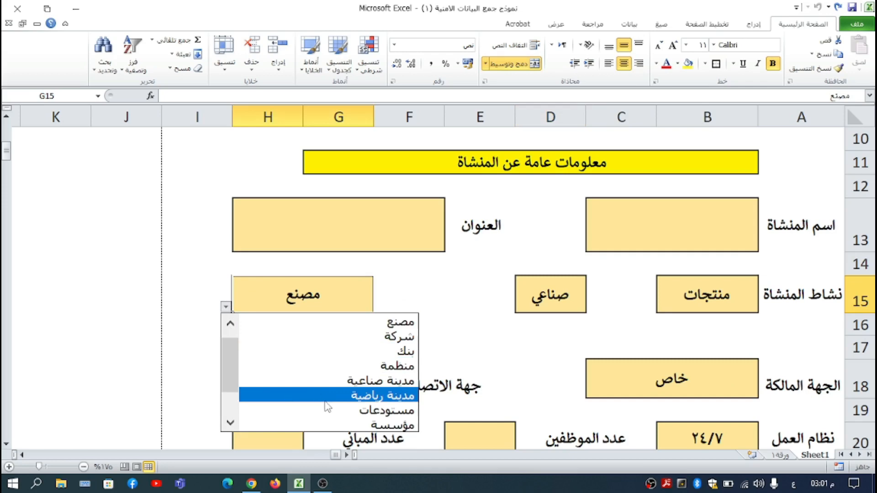
left_click_drag(234, 392, 226, 412)
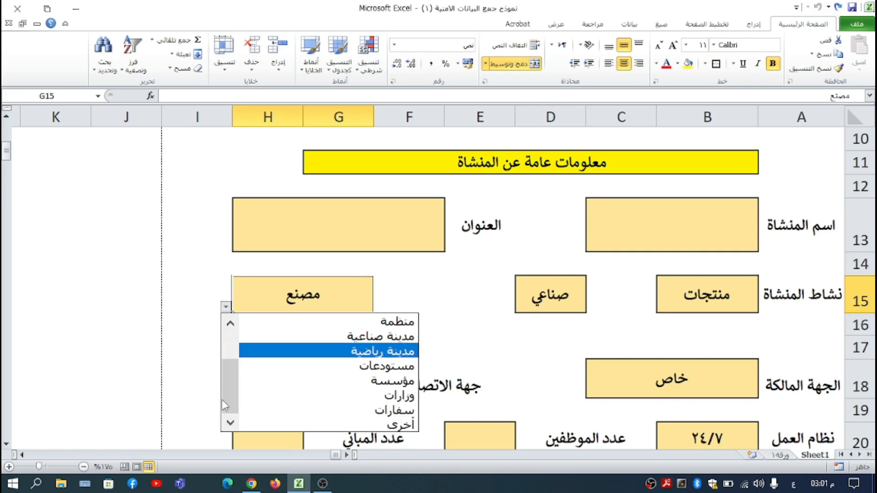
left_click_drag(231, 388, 227, 330)
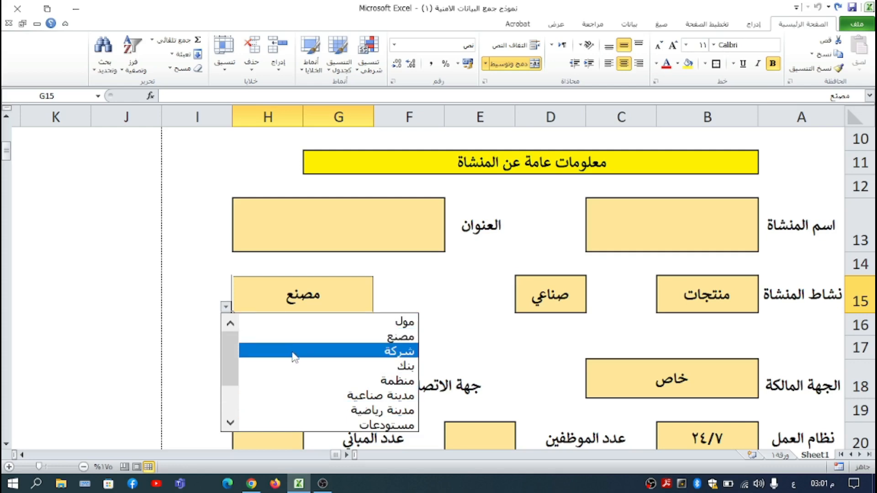
left_click_drag(227, 366, 227, 399)
scroll(230, 401, "up", 2)
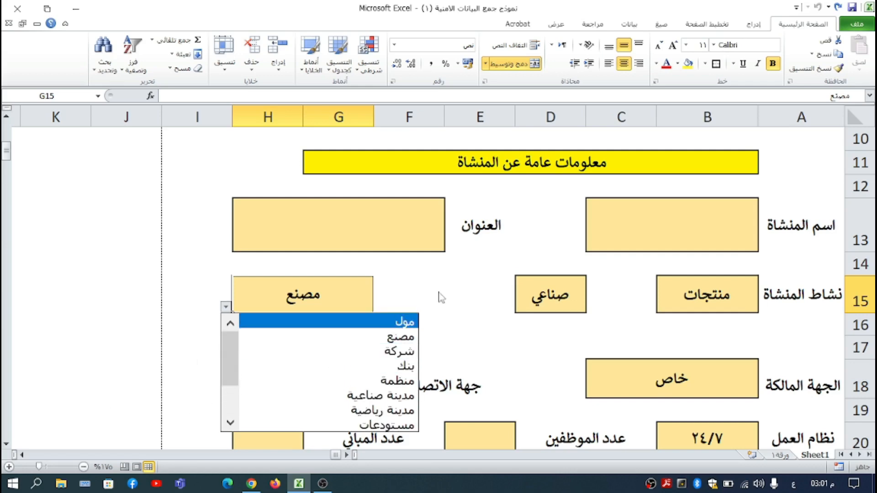
key("Escape")
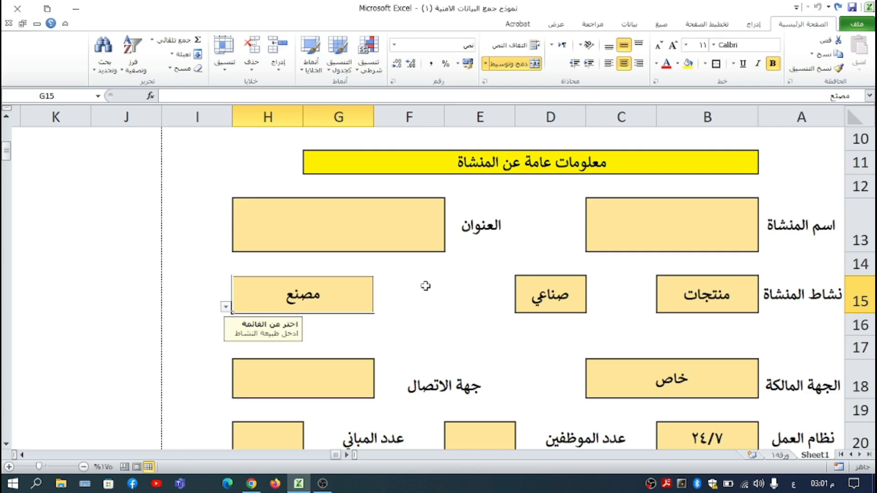
Step: Extend the nature-of-activity source list in column M with مطار in M13 and ميناء in M14
left_click(22, 455)
left_click(22, 455)
left_click(22, 455)
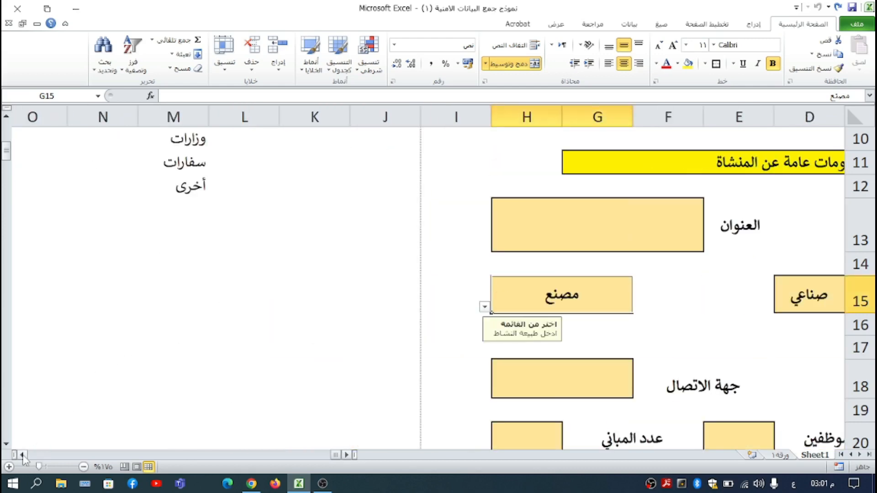
left_click(22, 455)
scroll(186, 370, "up", 3)
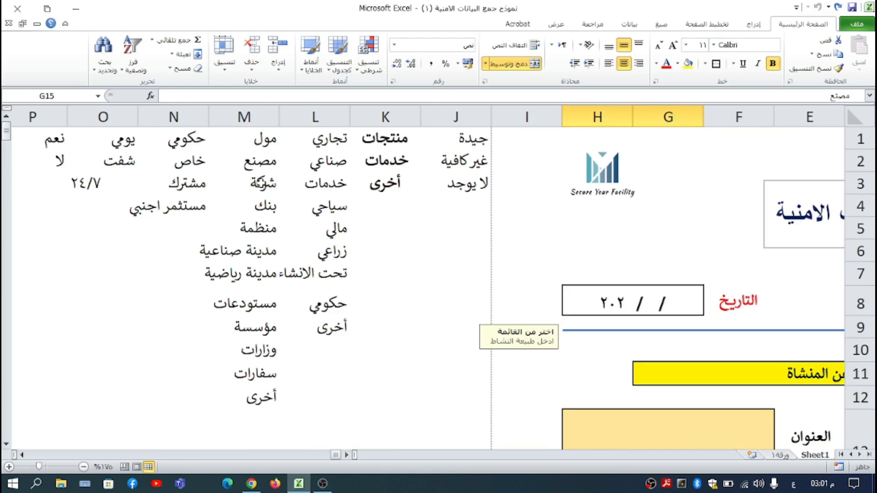
scroll(265, 413, "down", 1)
left_click(264, 350)
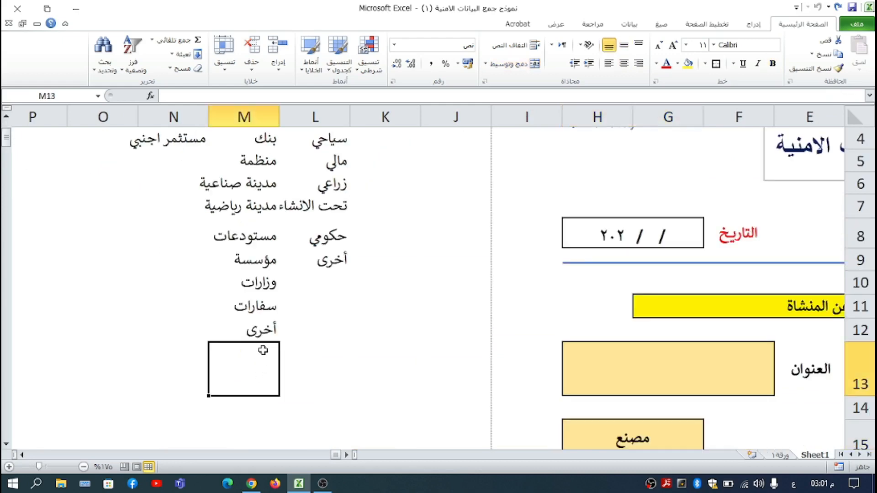
type("مطار")
key("Return")
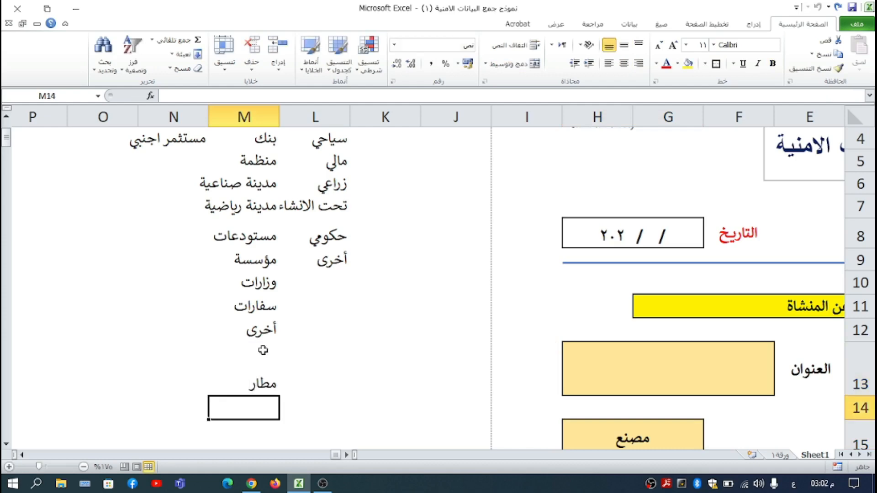
type("ميناء")
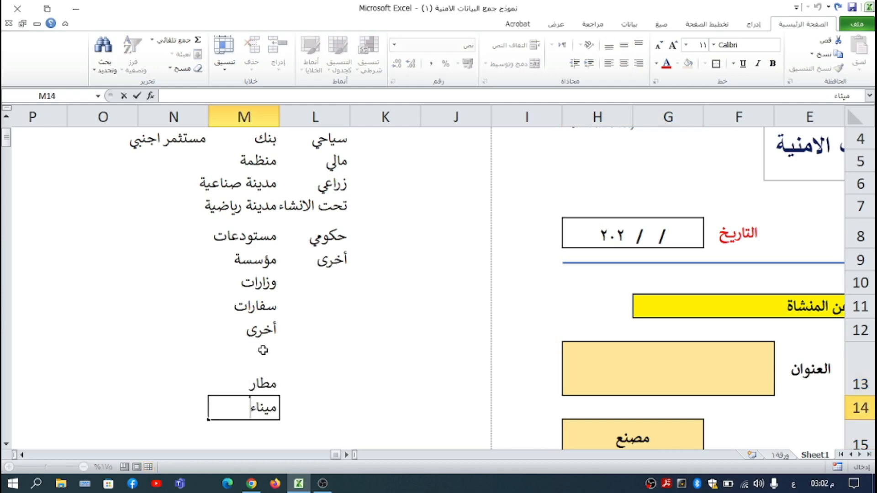
key("Return")
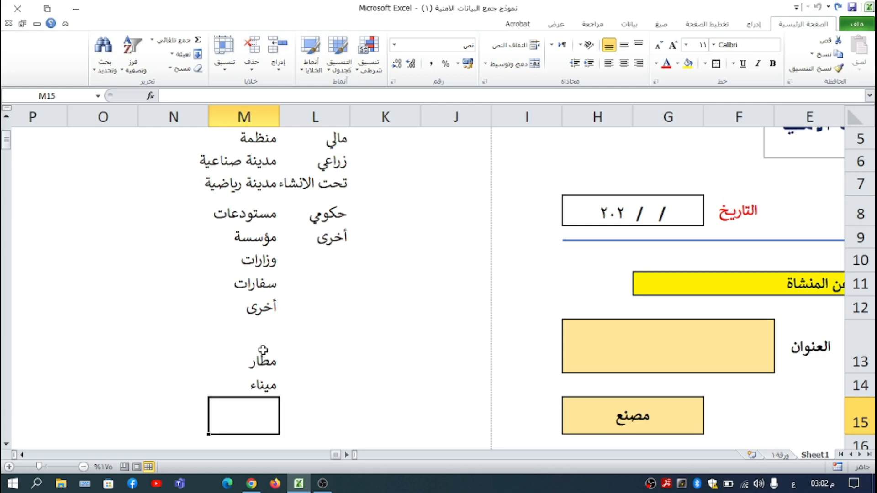
Step: Add جامعة in M15 and مجمع تجاري in M16 to the source list in column M
type("جامعة")
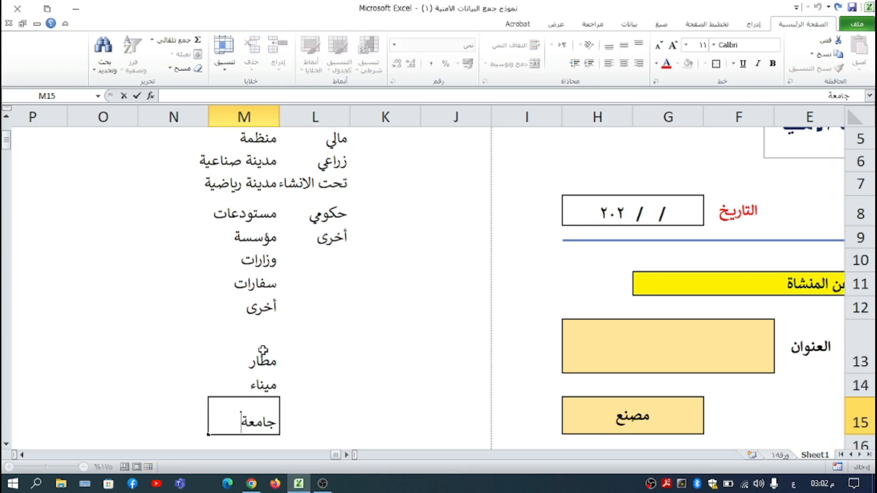
key("Return")
type("مجمع")
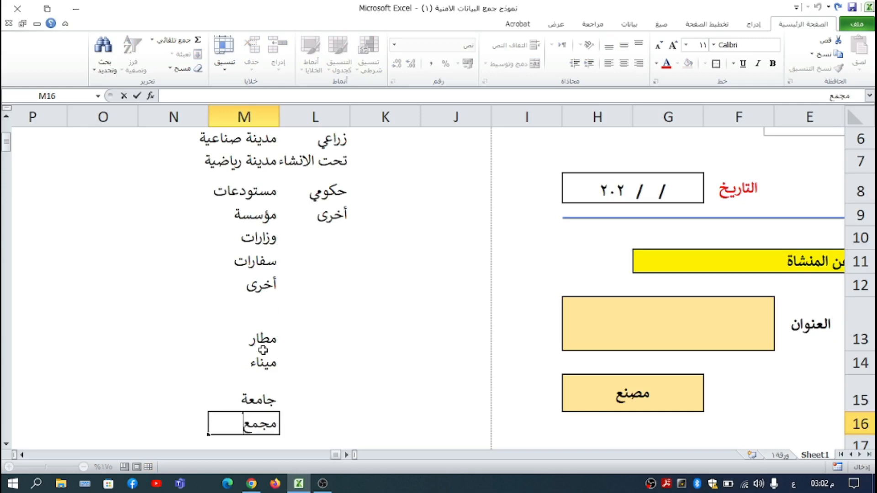
type(" تجاري")
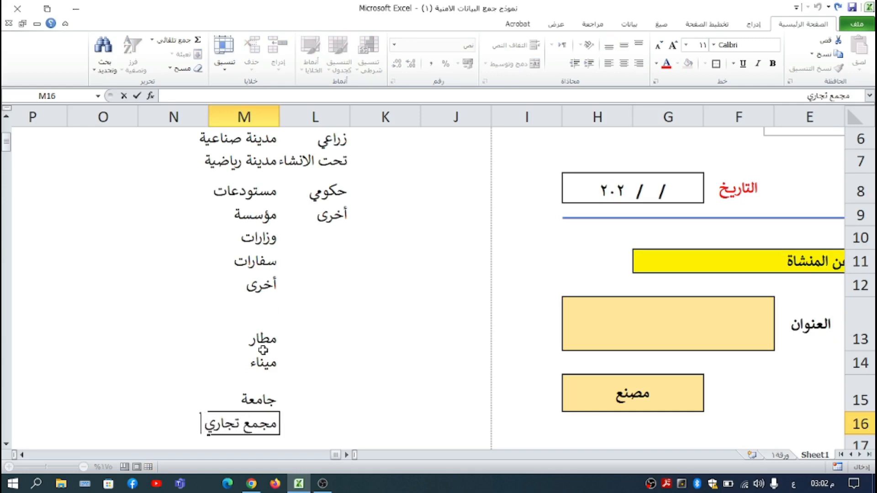
left_click(316, 362)
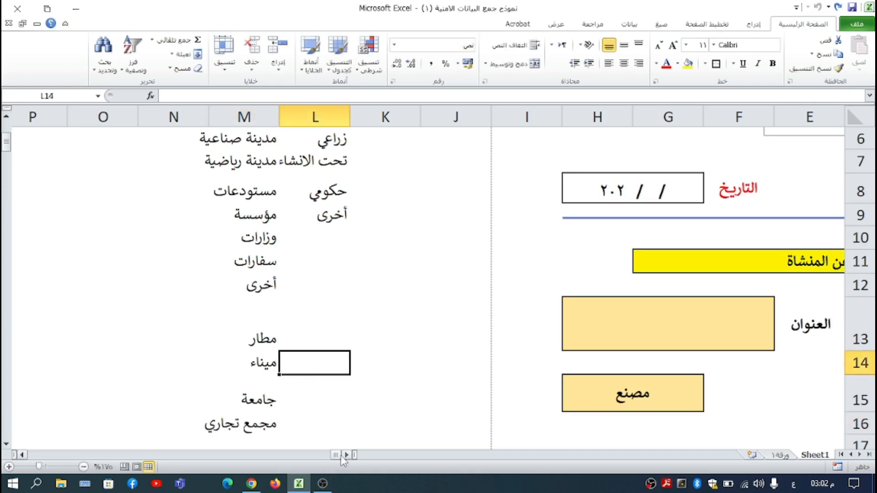
Step: Check the nature-of-activity list in G15 for the newly added entries, leaving the selection as it is
left_click(346, 455)
left_click(346, 455)
scroll(462, 285, "down", 2)
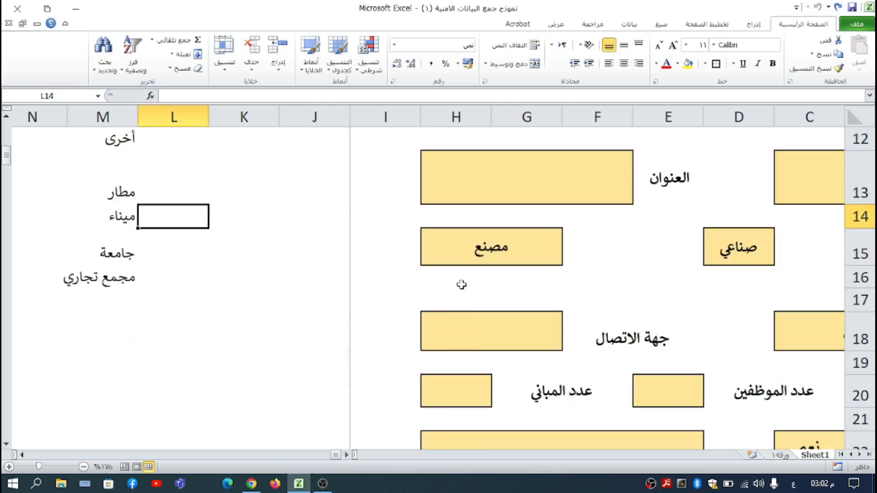
left_click(475, 242)
left_click(414, 260)
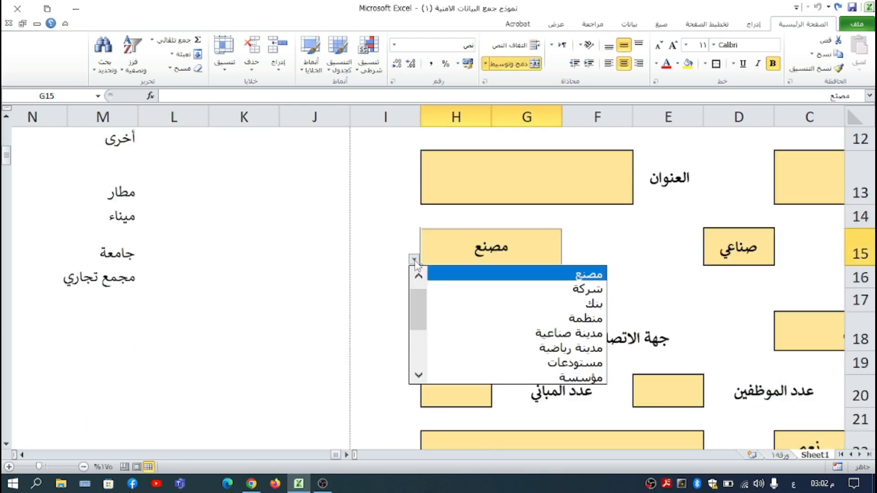
key("Down")
key("Down")
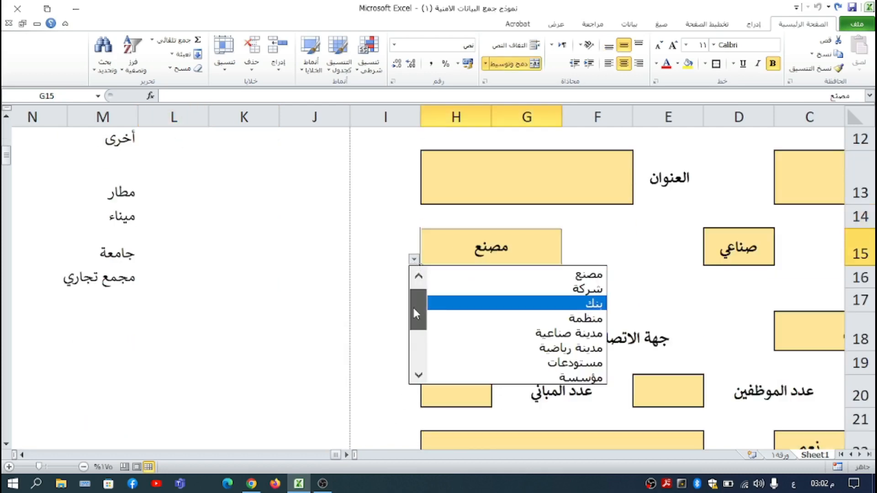
left_click_drag(412, 306, 413, 343)
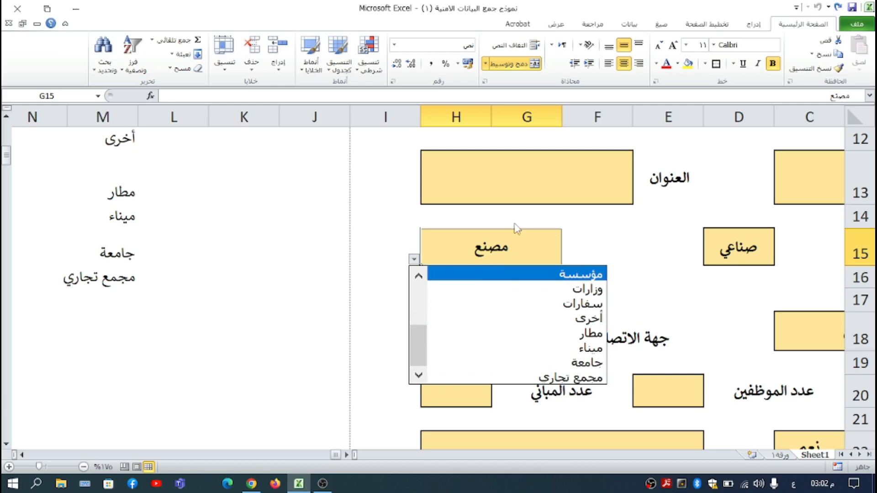
left_click_drag(416, 352, 414, 297)
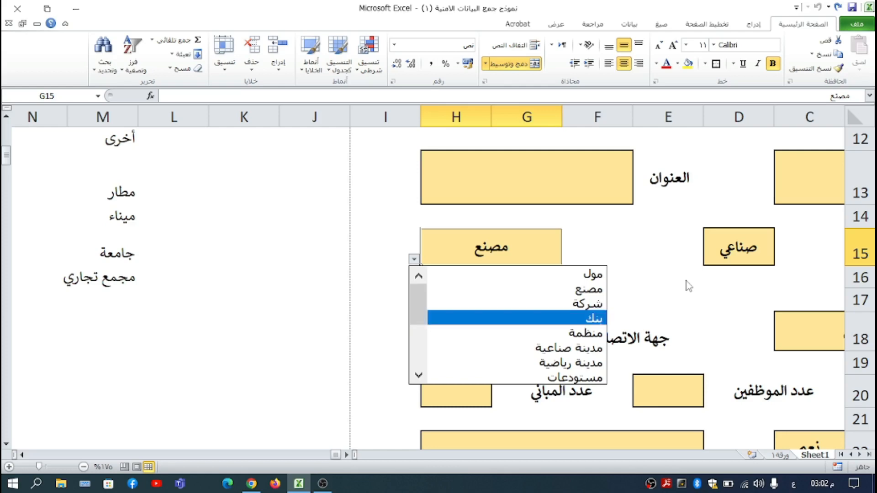
left_click(665, 286)
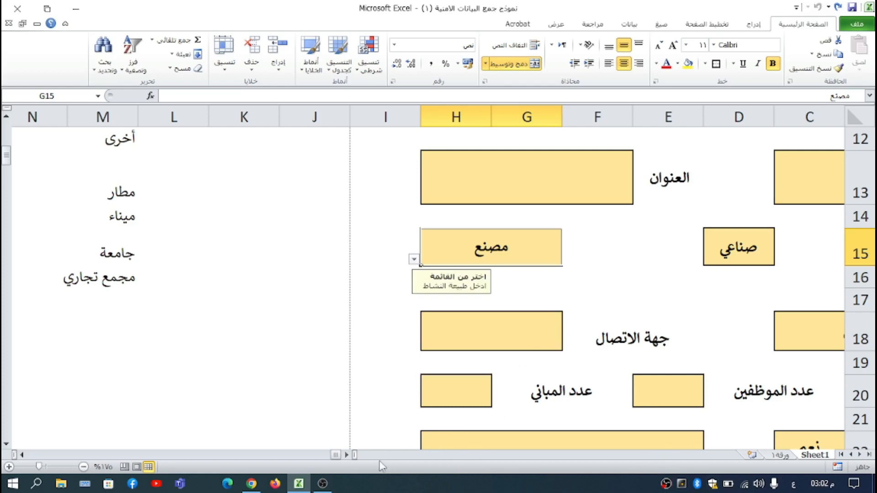
Step: Review the owning-entity options in B18, then select the contact field in G18
left_click(346, 455)
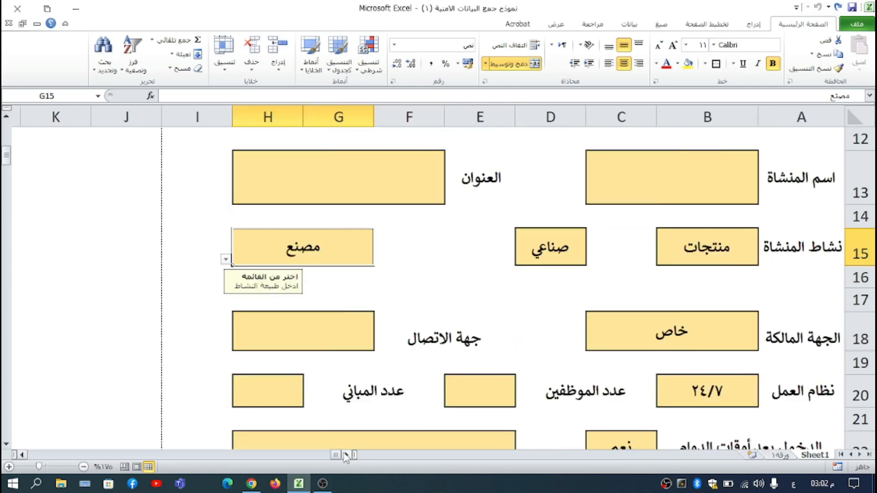
left_click(689, 329)
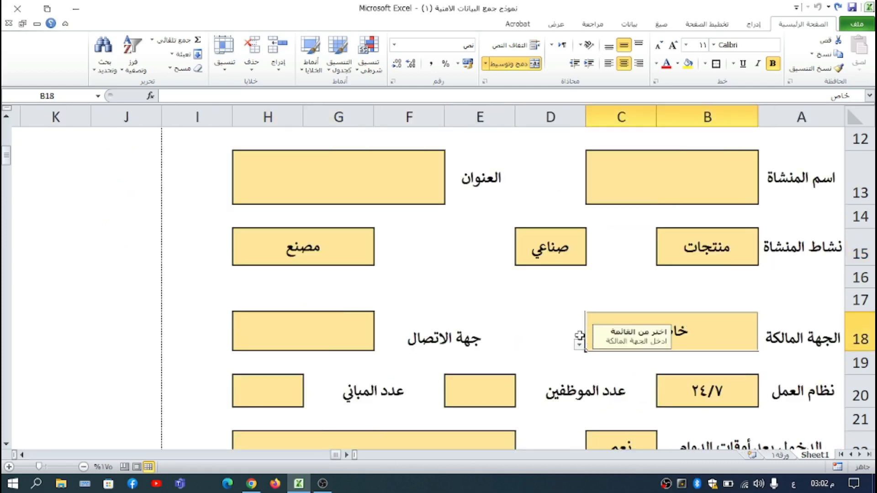
left_click(578, 345)
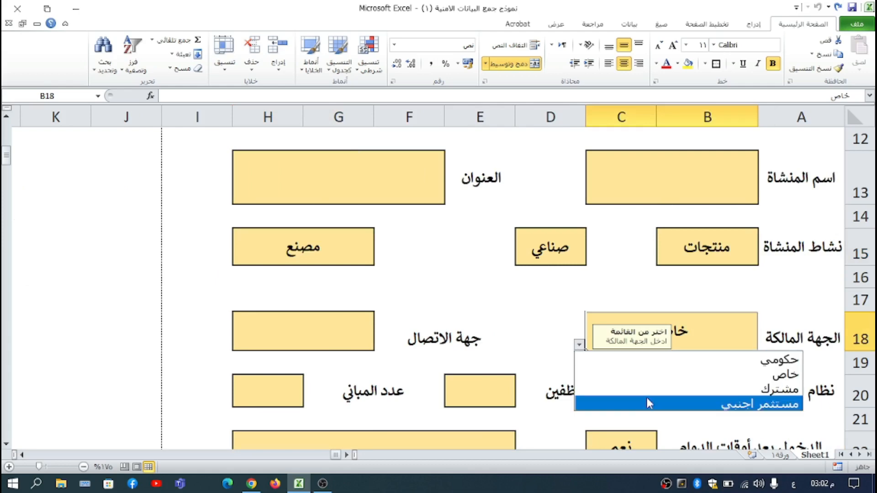
left_click(275, 328)
left_click(298, 326)
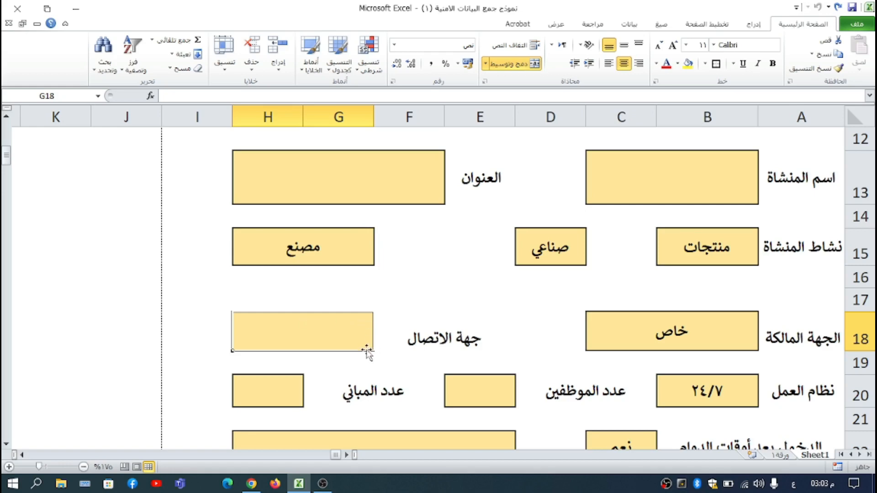
Step: Review the work-system options in B20 without changing the choice, then select the number-of-buildings field in H20
scroll(705, 398, "down", 1)
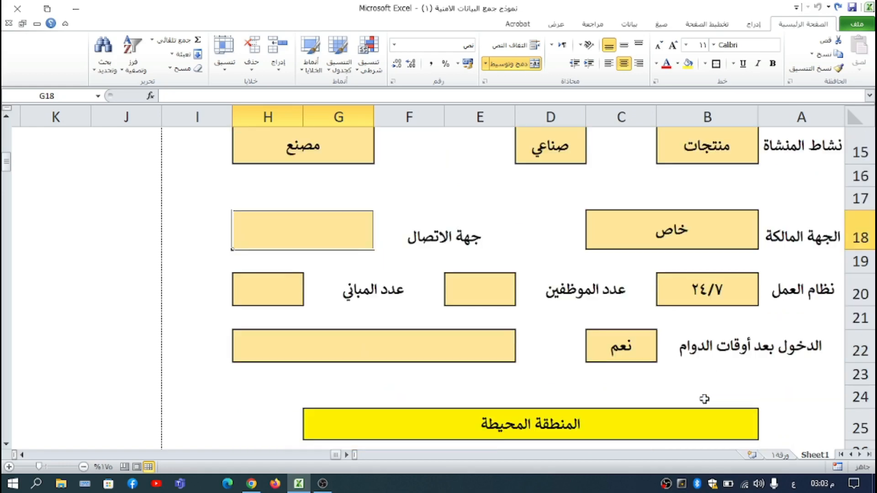
left_click(732, 298)
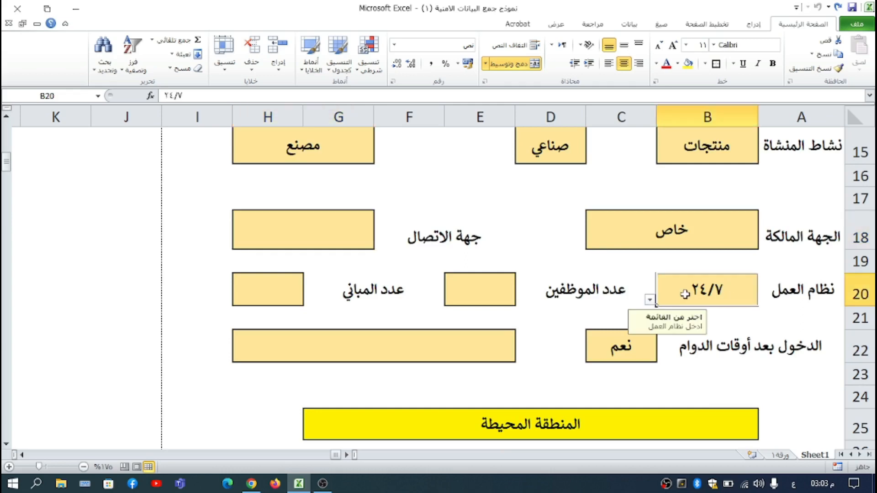
left_click(650, 300)
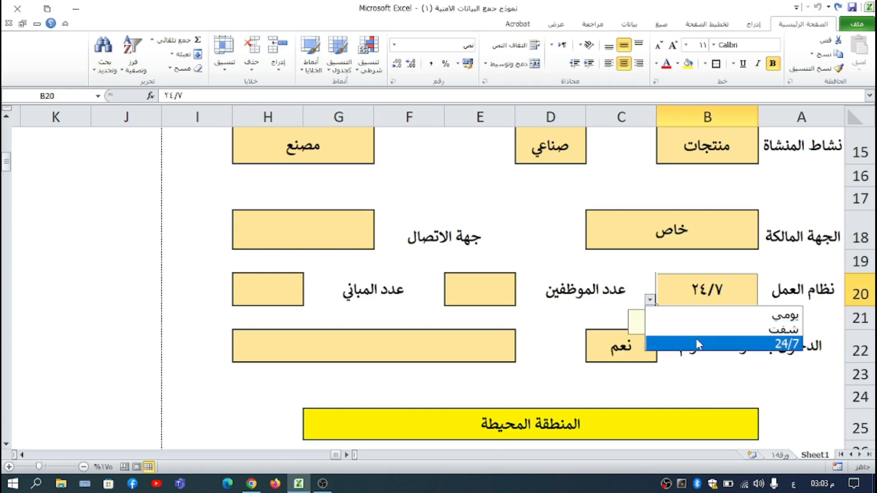
left_click(488, 292)
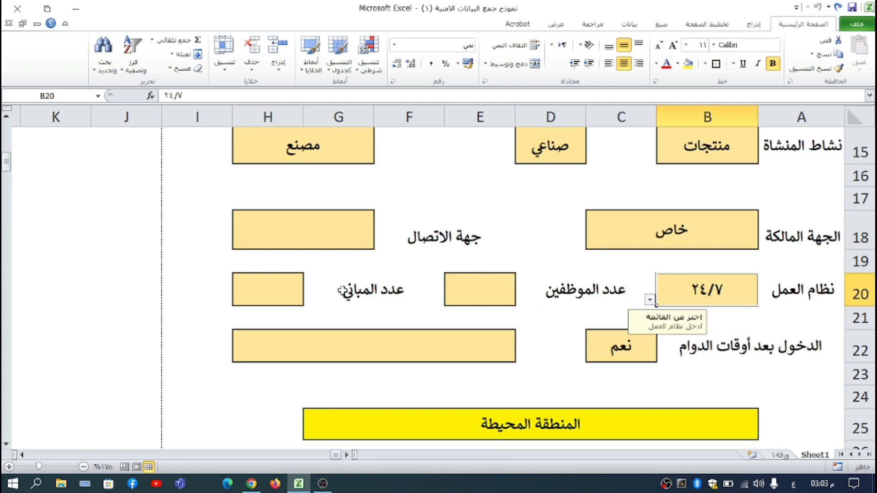
left_click(297, 287)
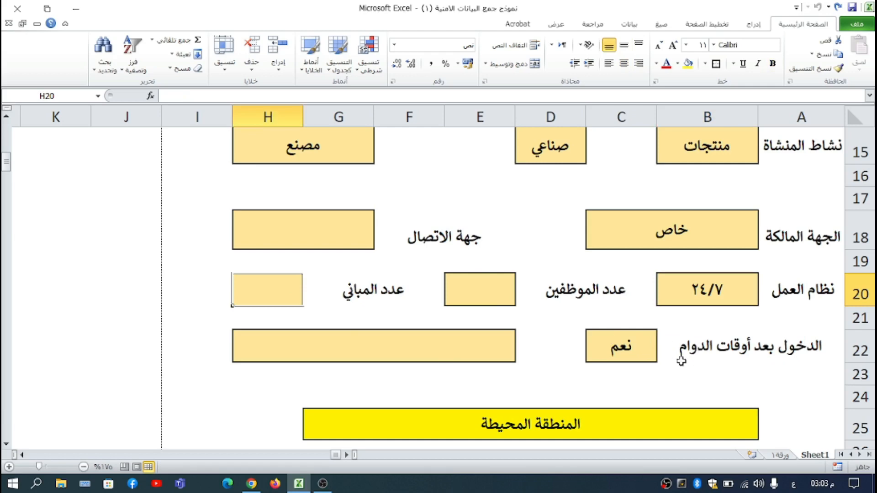
Step: Check the after-hours entry options in C22 and keep نعم as the choice
left_click(609, 346)
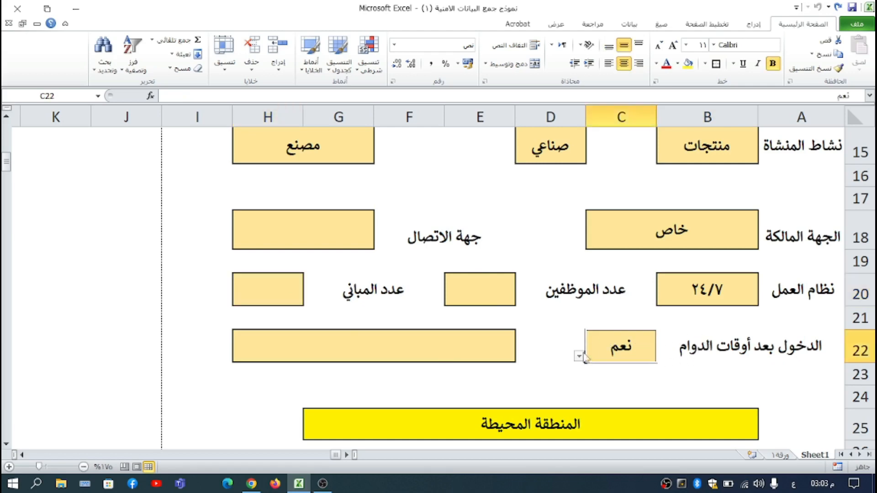
left_click(580, 356)
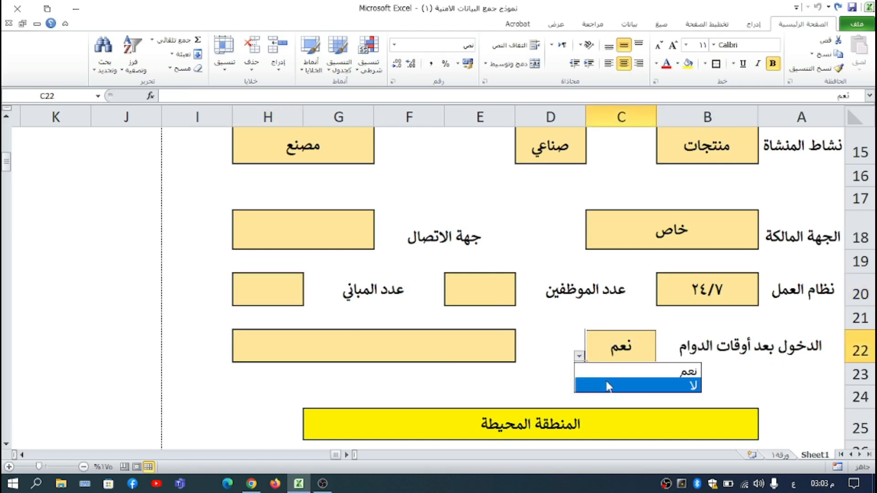
left_click(605, 378)
left_click(580, 356)
left_click(610, 369)
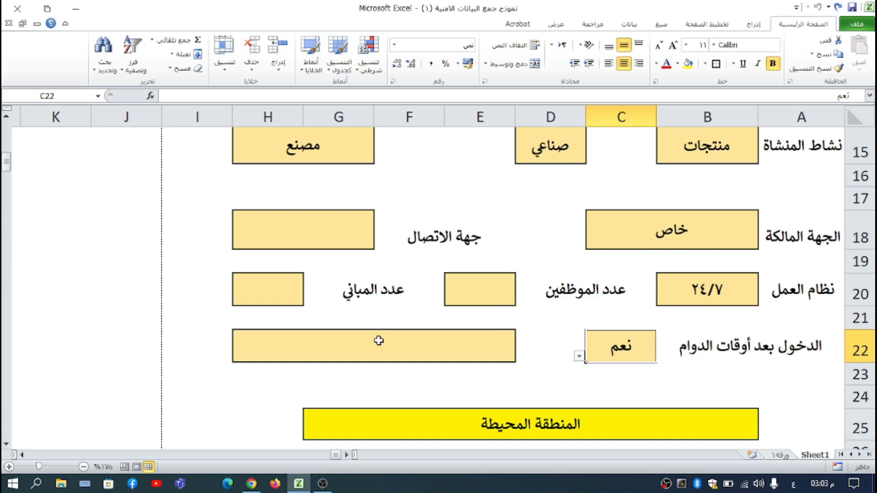
Step: Review the location options in A27 and the road-type options in D27 of the surrounding-area section, leaving both selections as they are
scroll(379, 340, "down", 2)
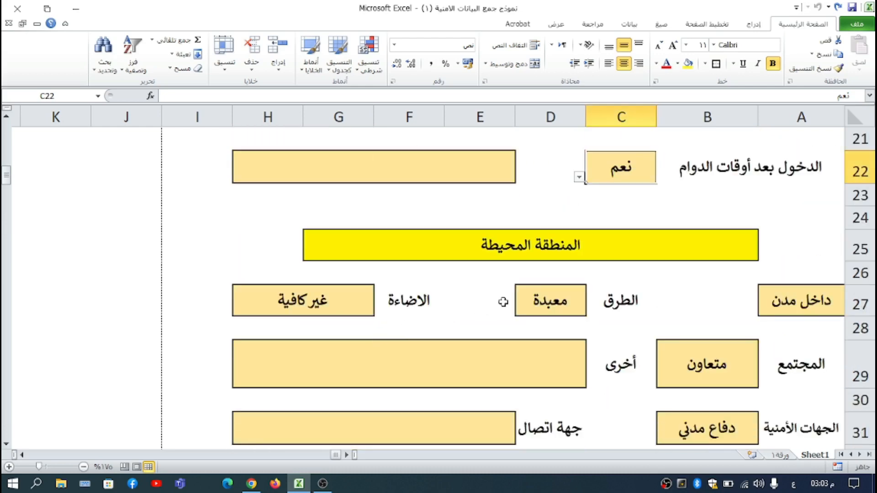
scroll(529, 295, "down", 1)
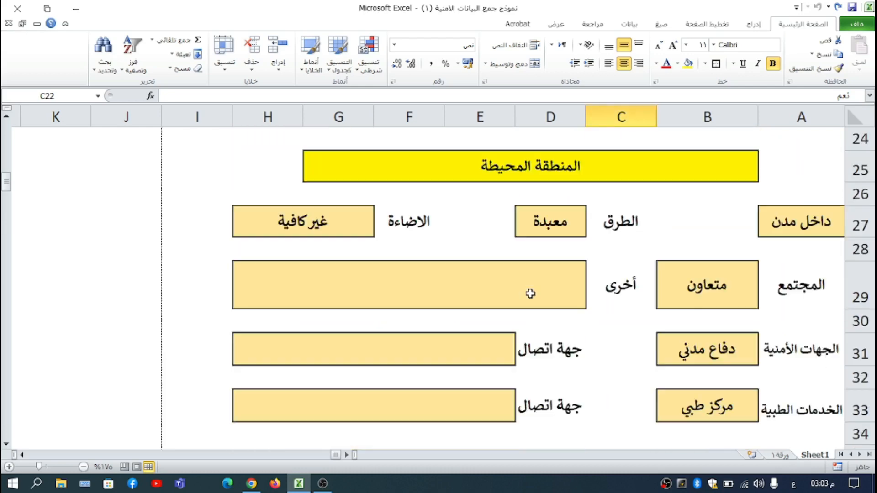
left_click(784, 221)
left_click(751, 231)
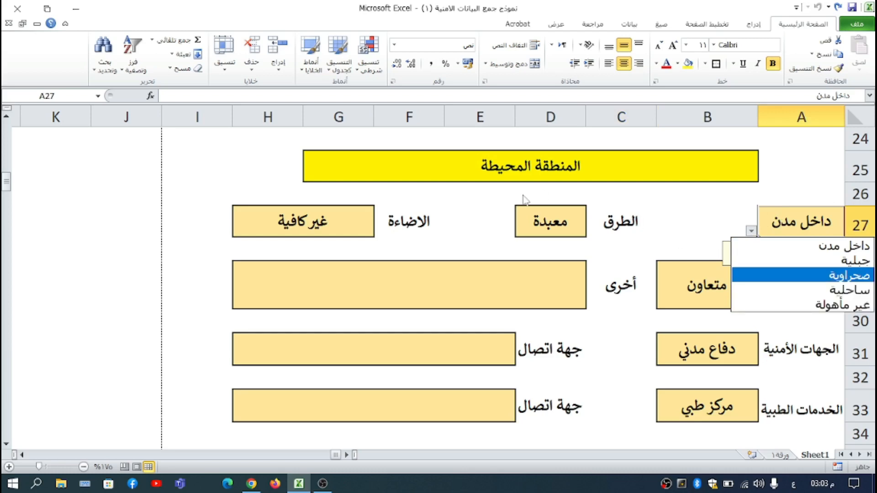
left_click(560, 222)
left_click(560, 221)
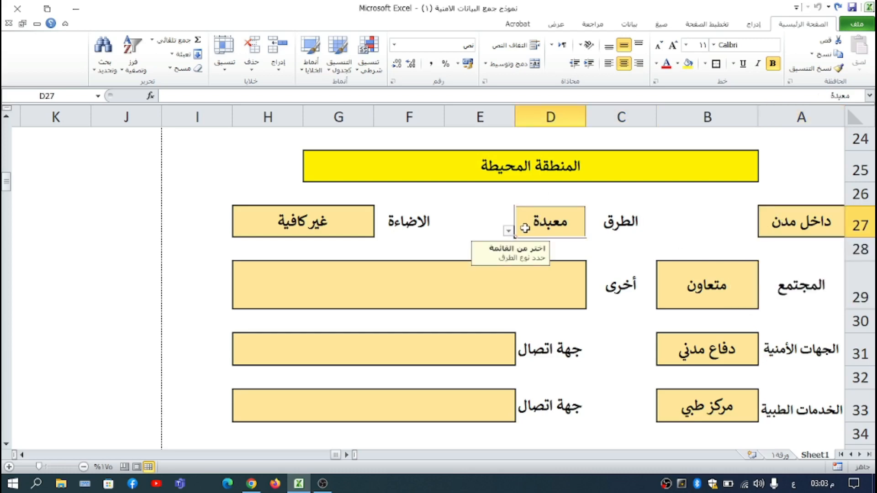
left_click(509, 232)
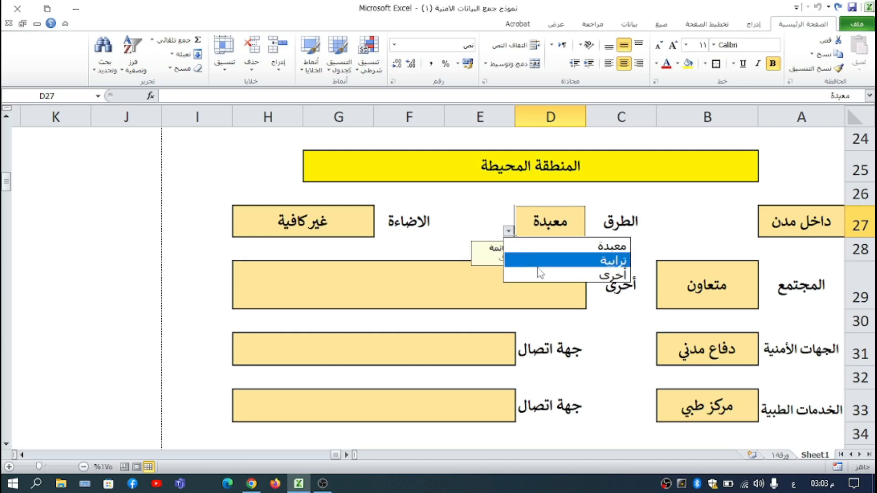
key("Escape")
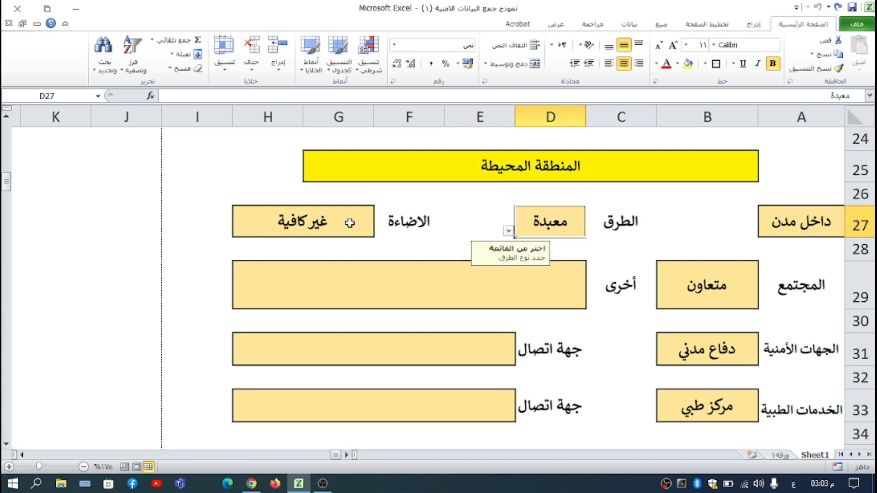
Step: Review the lighting options in G27 and the community-relation options in B29 without changing either selection
left_click(350, 223)
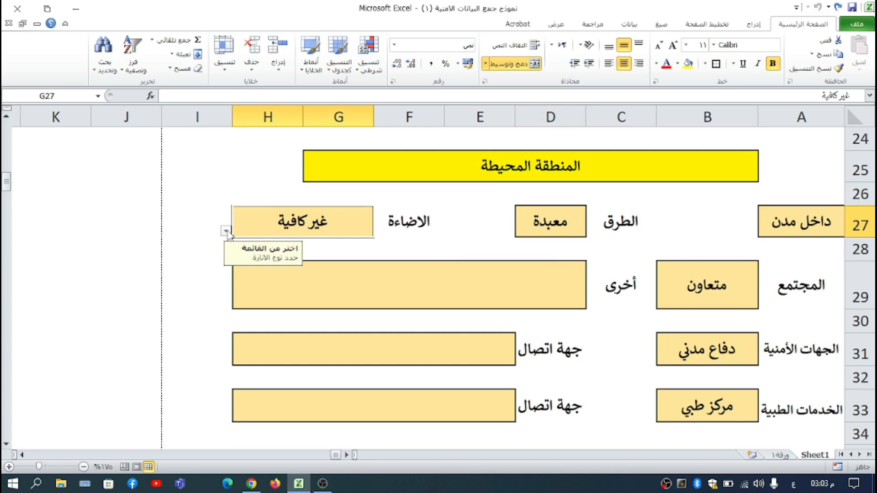
left_click(226, 231)
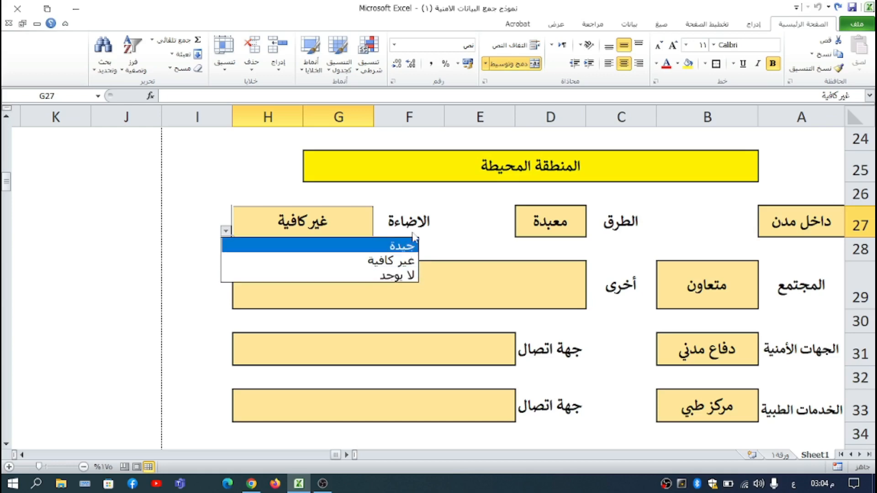
left_click(493, 230)
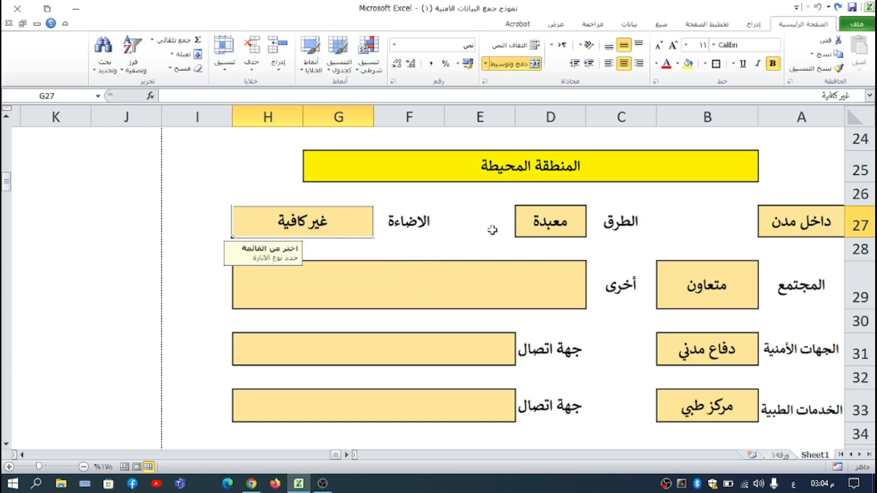
left_click(660, 280)
left_click(650, 304)
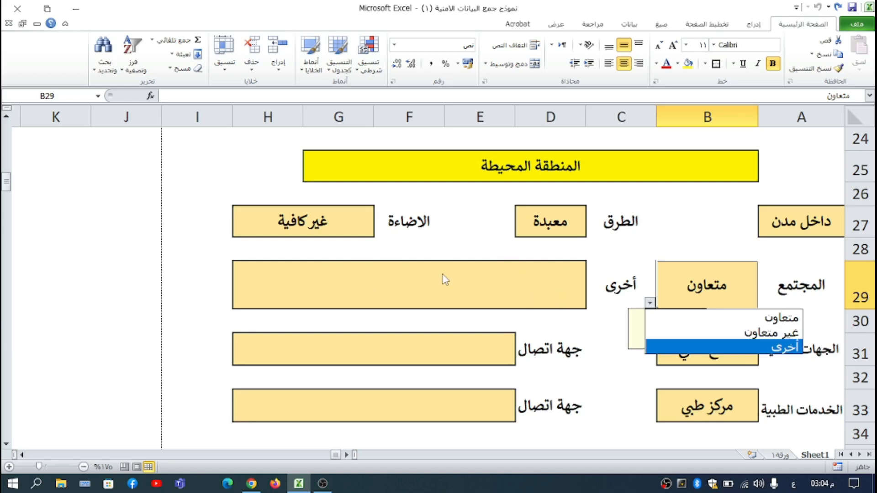
left_click(592, 327)
Step: Review the security-authority options in B31 and the medical-services options in B33, keeping the current selections
scroll(782, 350, "down", 1)
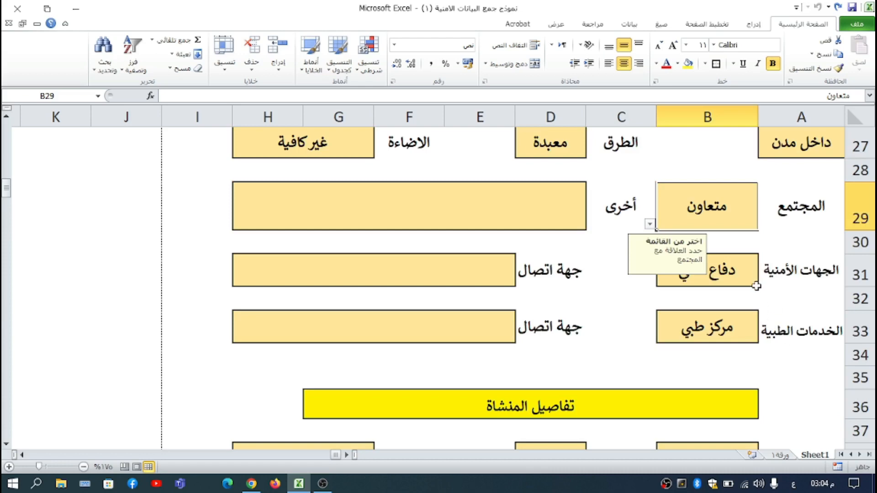
left_click(744, 273)
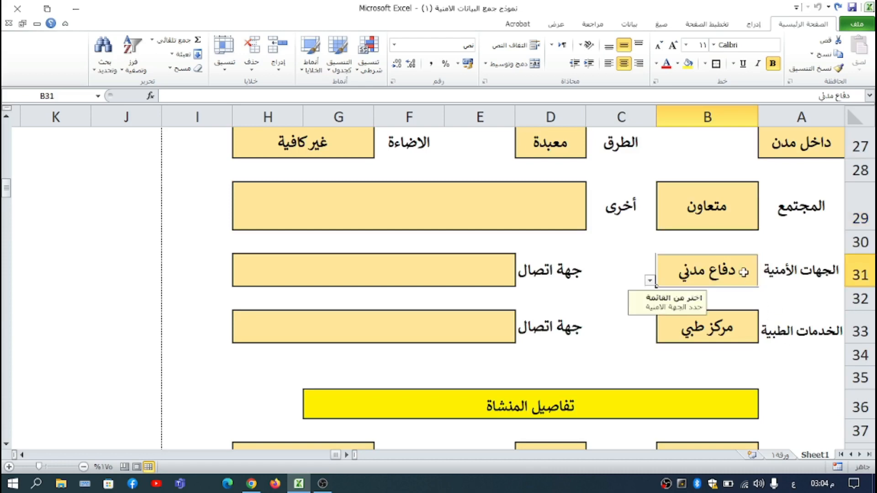
left_click(650, 282)
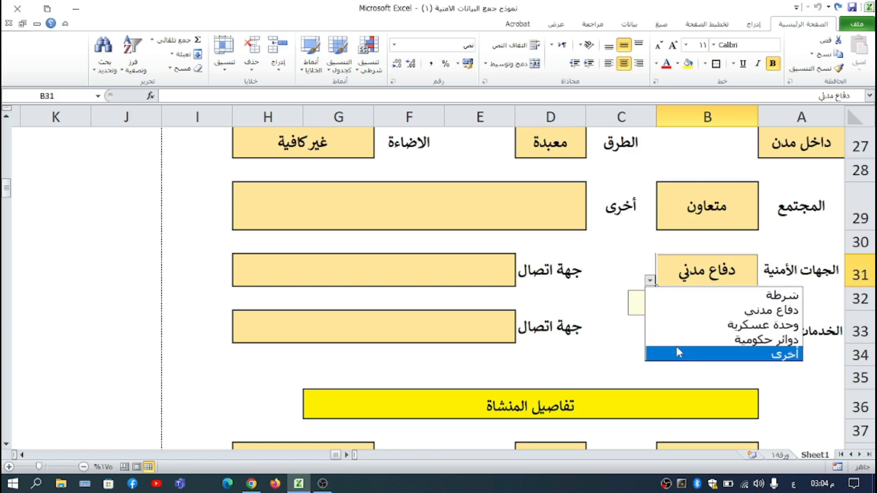
key("Escape")
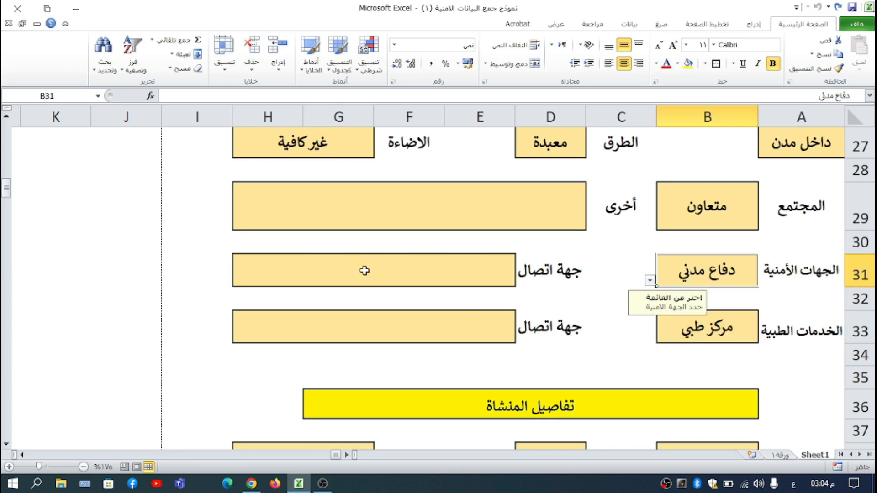
left_click(701, 330)
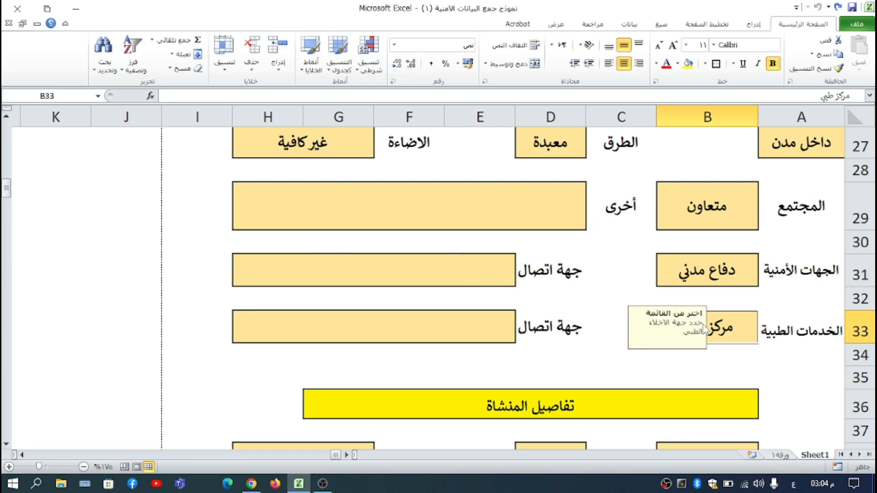
scroll(730, 316, "down", 1)
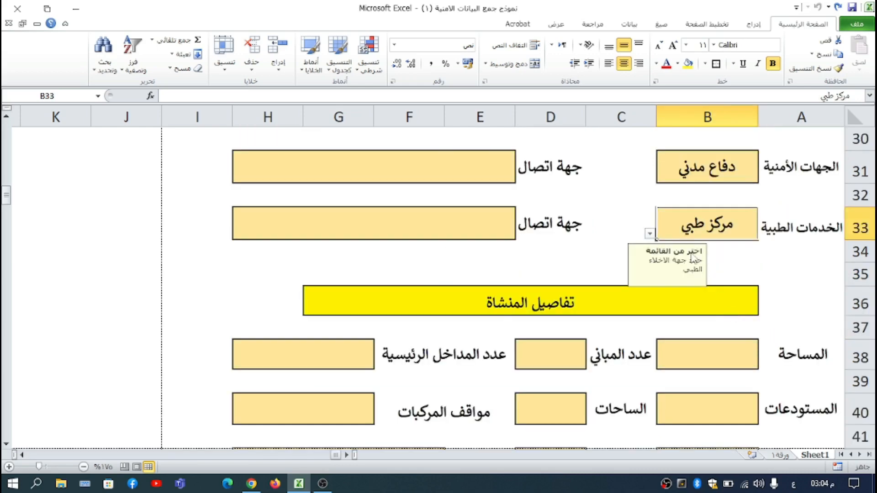
left_click(649, 233)
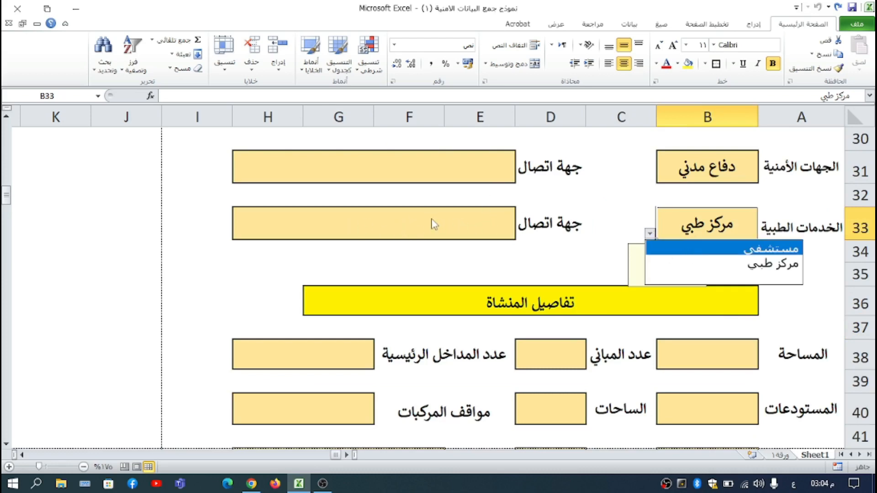
Step: Go through the blank facility-details fields one by one, from the area in B38 to the emergency exits in B42
scroll(567, 249, "down", 1)
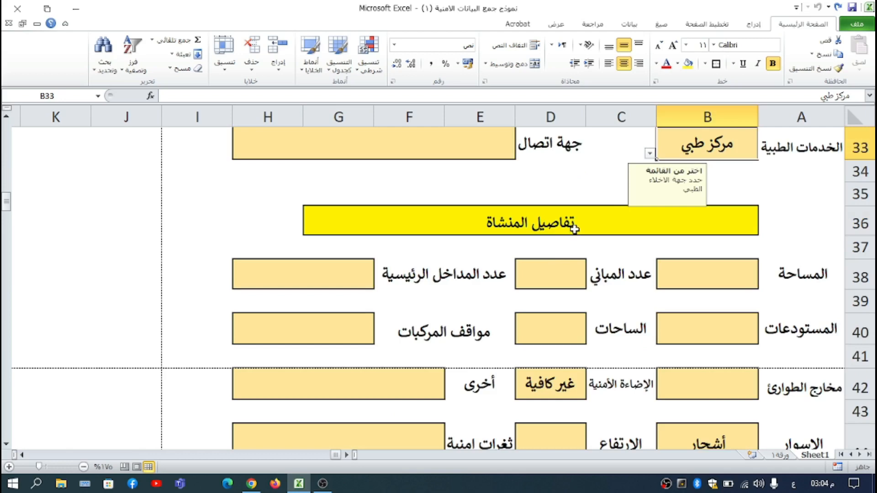
left_click(710, 274)
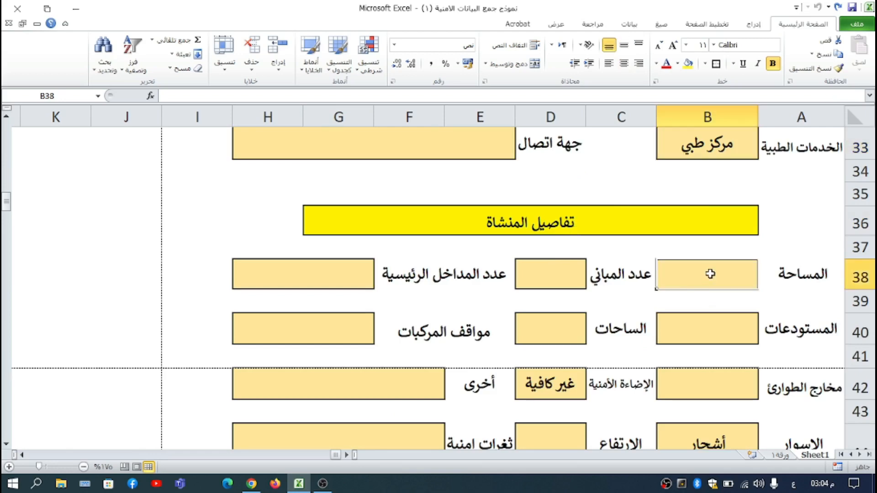
left_click(560, 276)
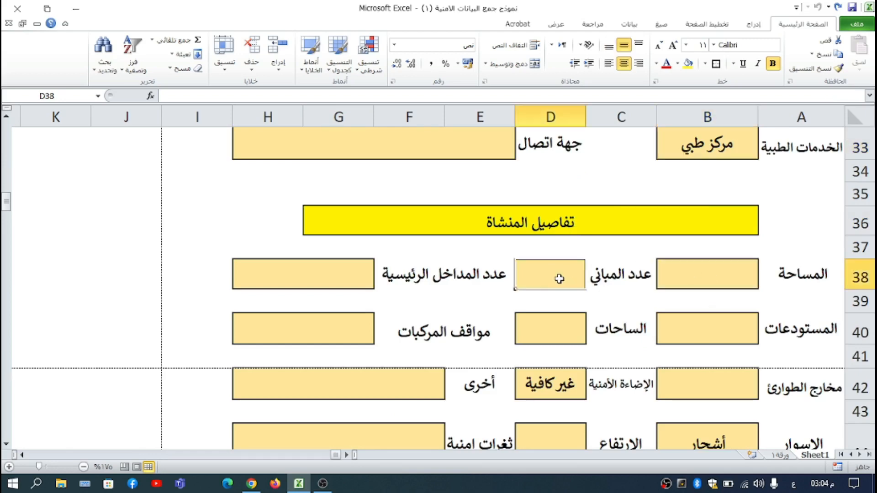
left_click(362, 279)
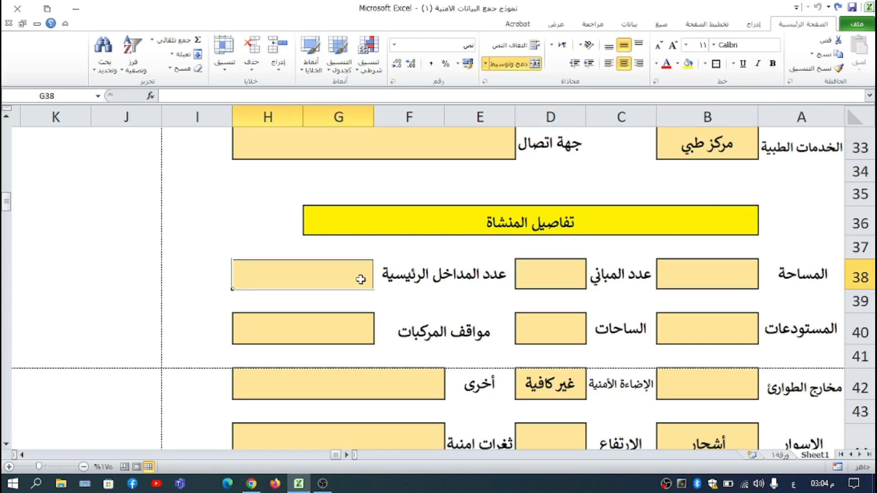
left_click(701, 329)
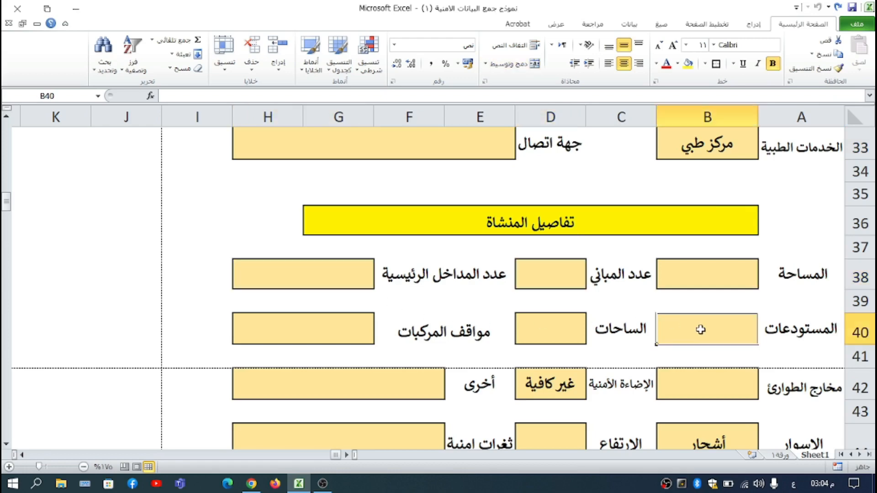
left_click(568, 334)
left_click(360, 330)
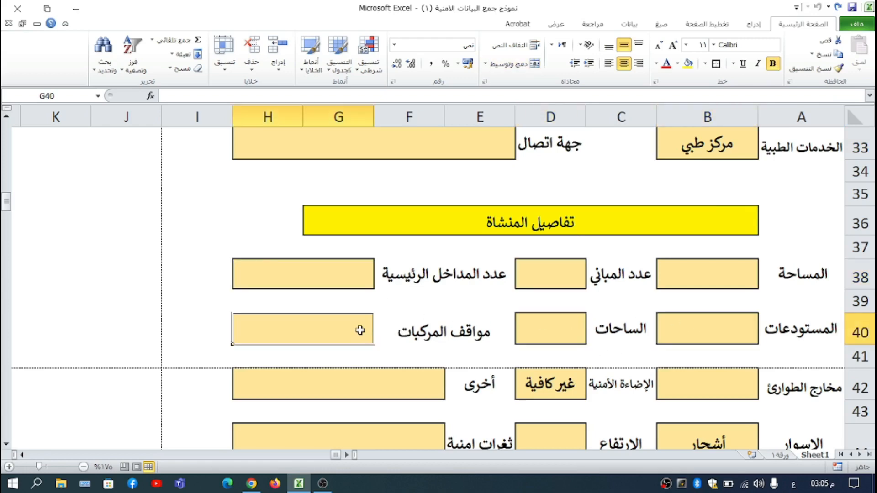
left_click(708, 387)
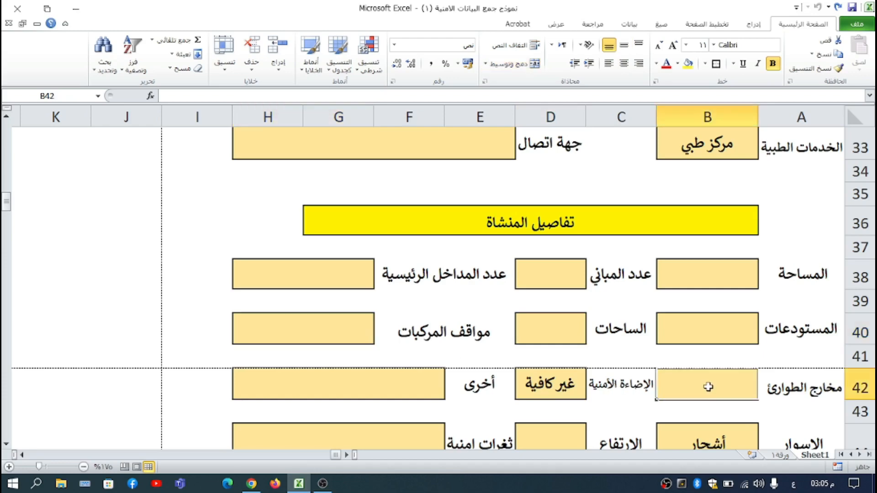
Step: Review the security-lighting options in D42 and close the list without changing the selection
left_click(565, 388)
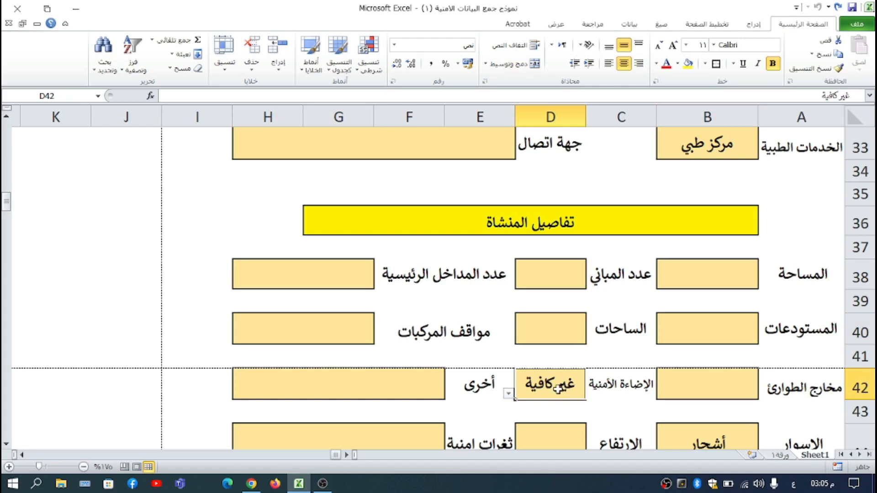
left_click(509, 394)
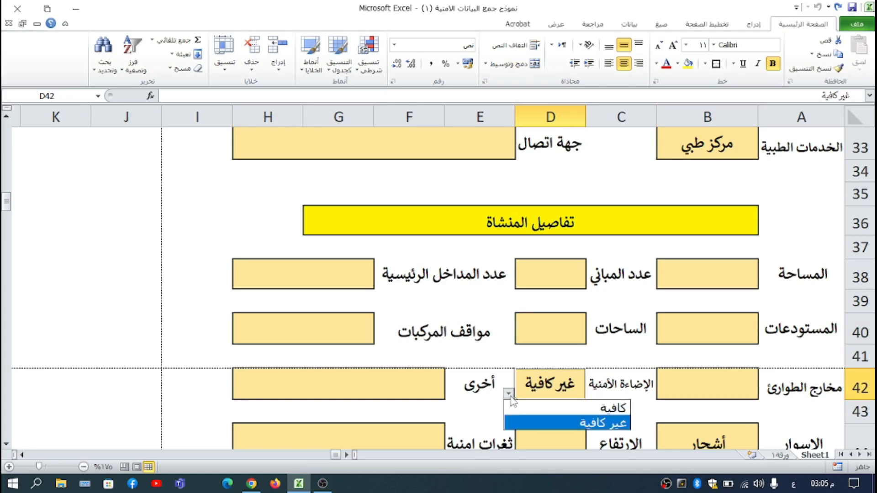
left_click(426, 387)
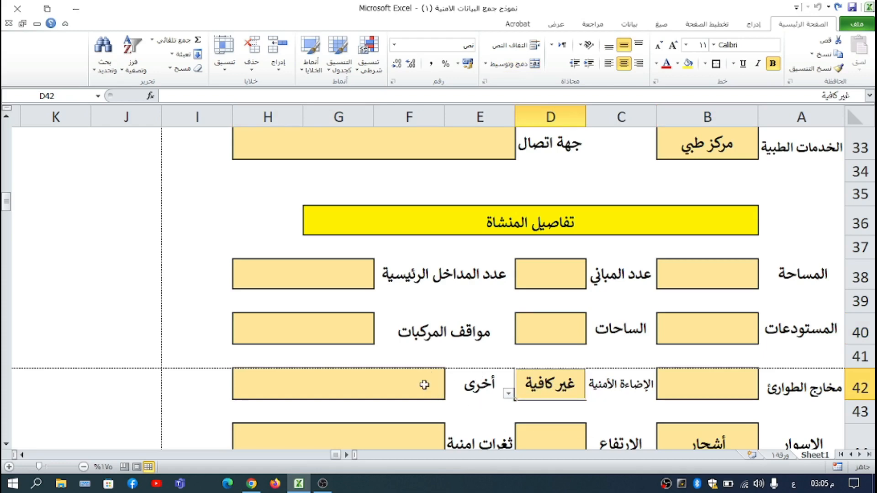
Step: Review the wall-type options in B44 and close the list without changing the selection
scroll(425, 386, "down", 2)
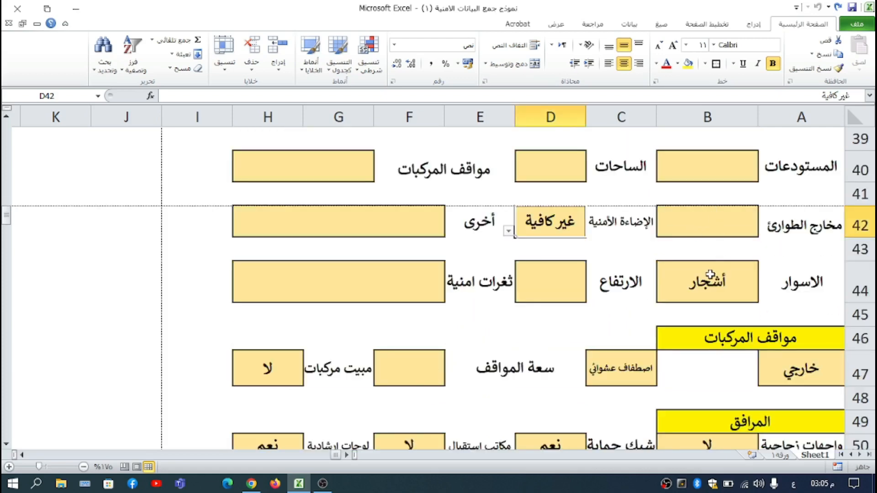
left_click(711, 274)
left_click(649, 297)
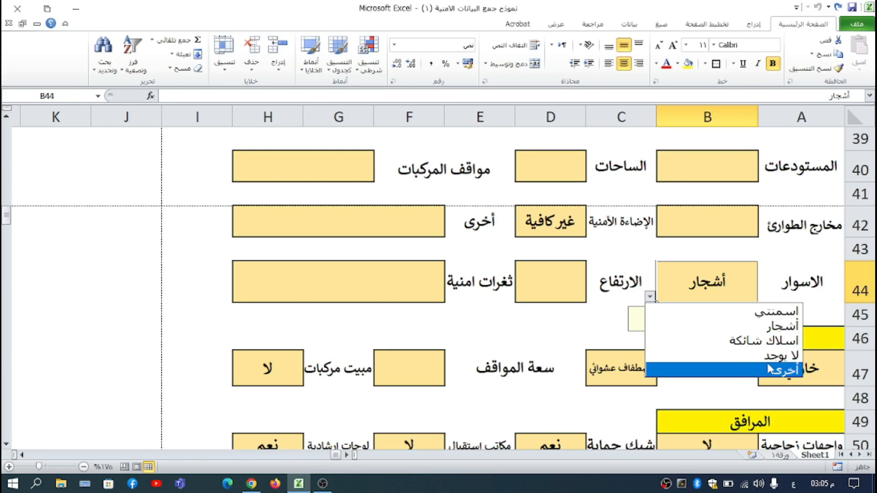
key("Escape")
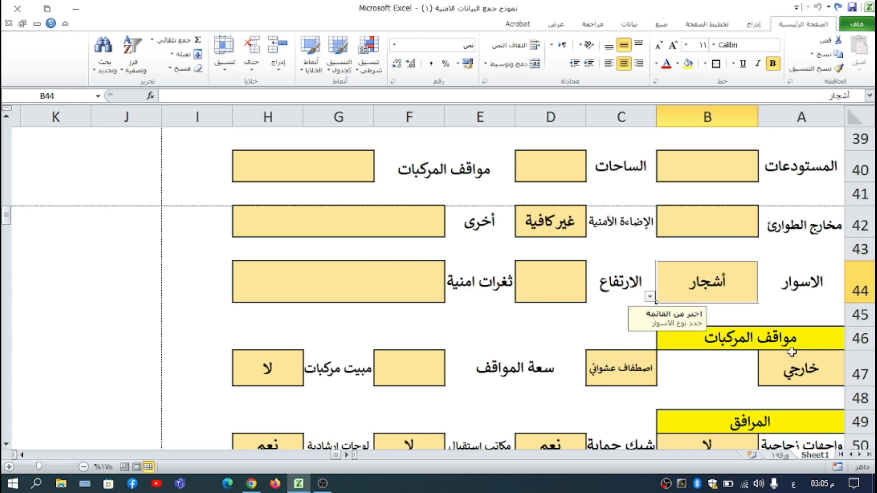
Step: Review the parking-type options in A47, the parking-arrangement options in C47 and the blank capacity field F47 without changing any of them
left_click(812, 369)
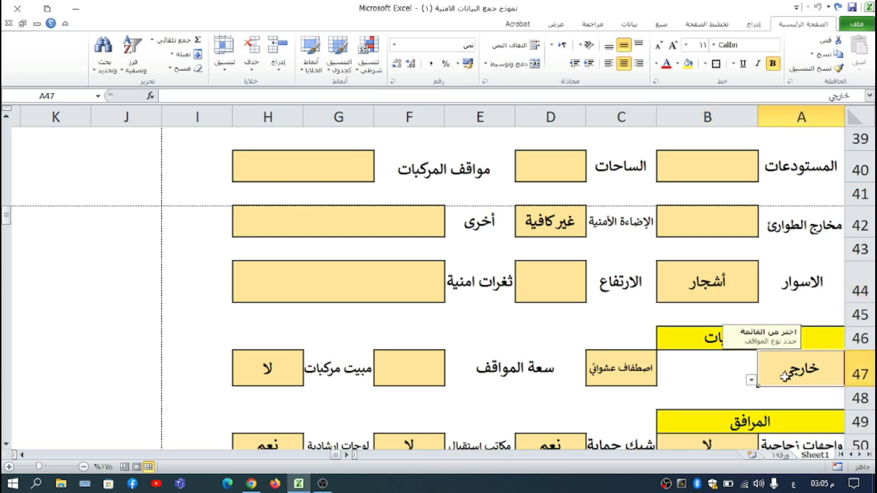
left_click(752, 380)
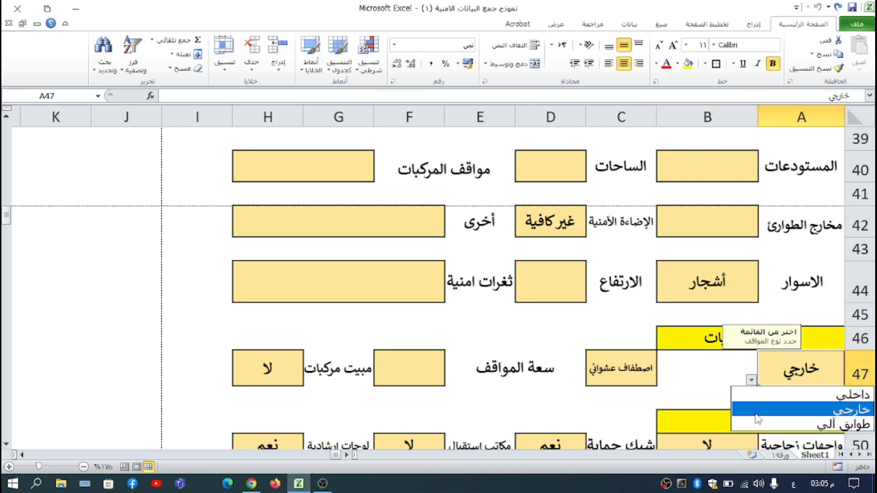
key("Escape")
left_click(612, 368)
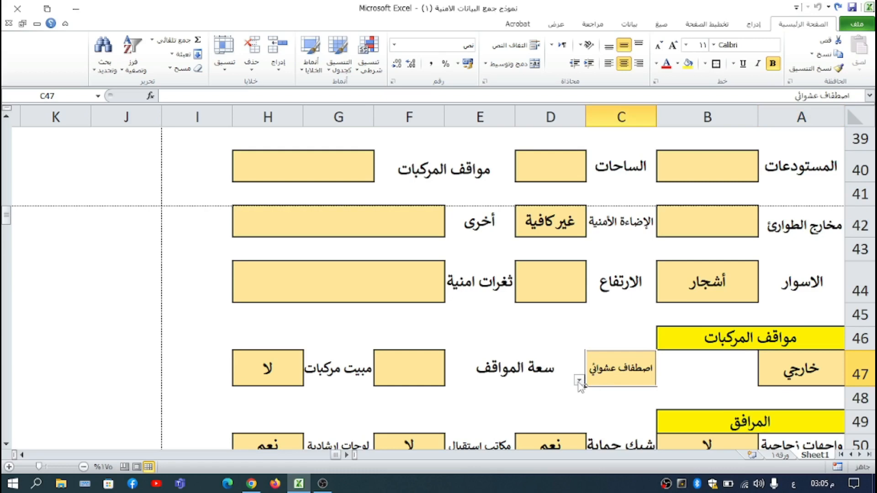
left_click(579, 381)
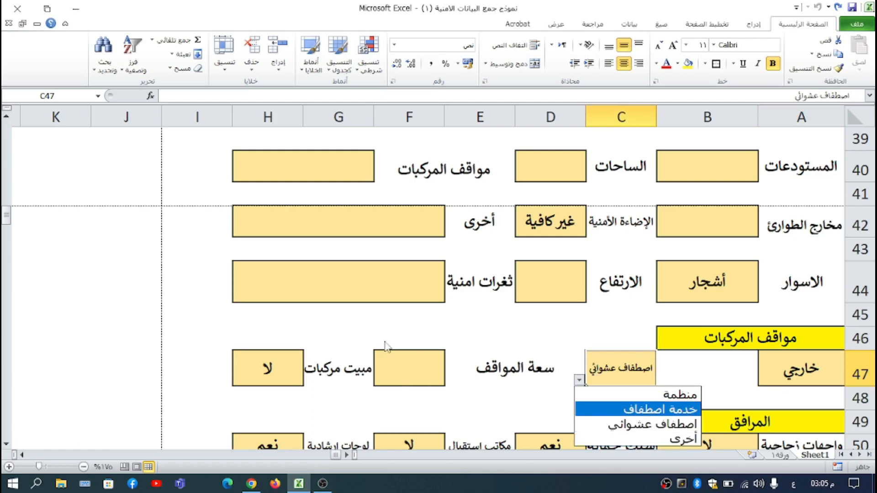
left_click(413, 365)
left_click(412, 365)
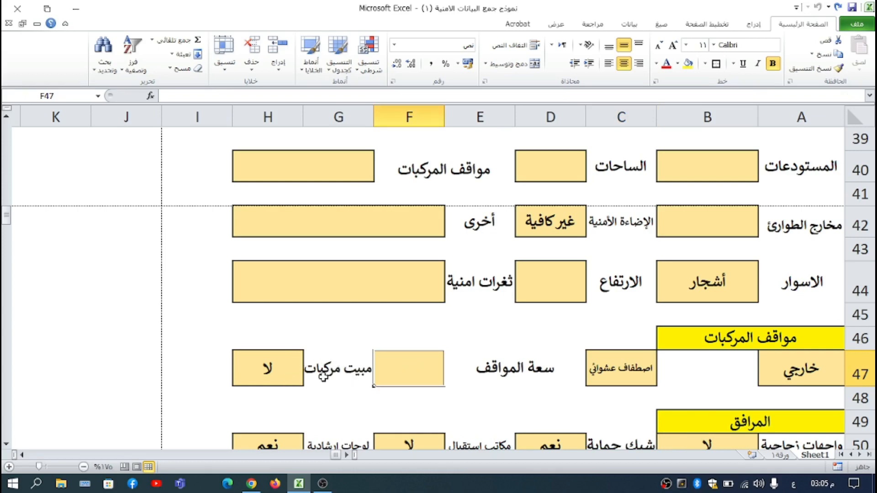
Step: Set the overnight vehicle parking field in H47 to نعم
left_click(291, 365)
left_click(226, 381)
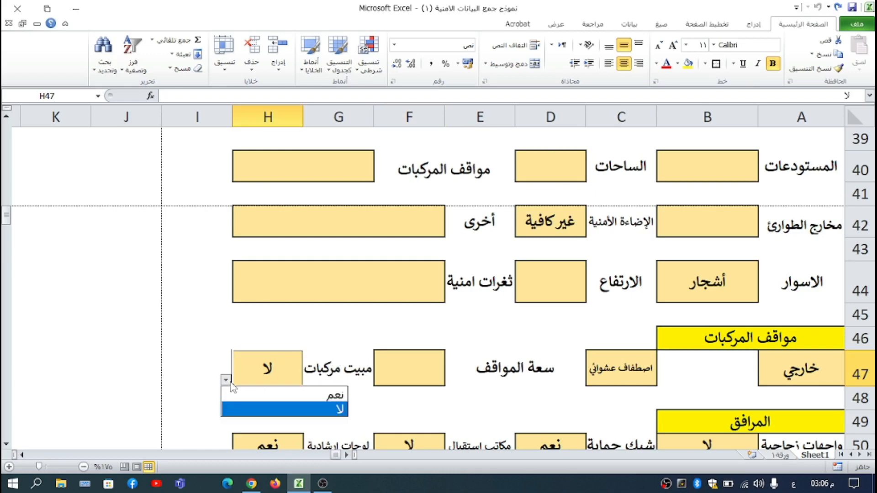
left_click(259, 397)
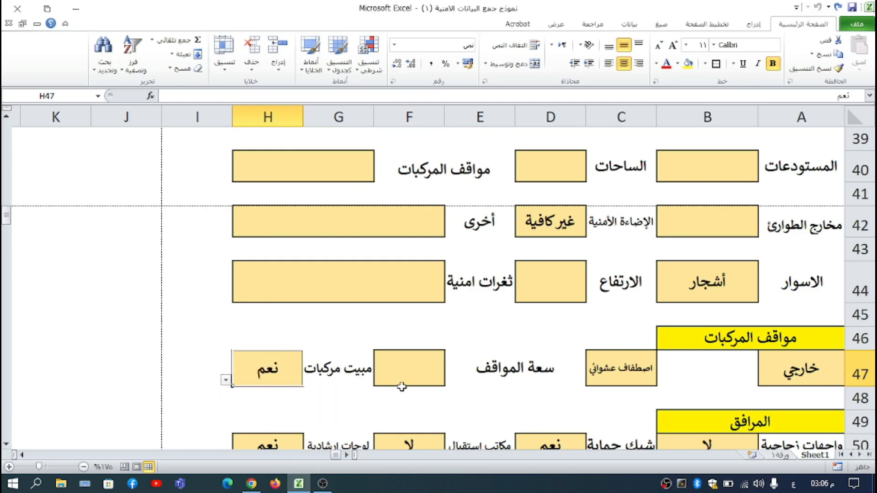
Step: Go to the facilities section and review the options for glass facades in B50 without changing the selection
scroll(403, 386, "down", 1)
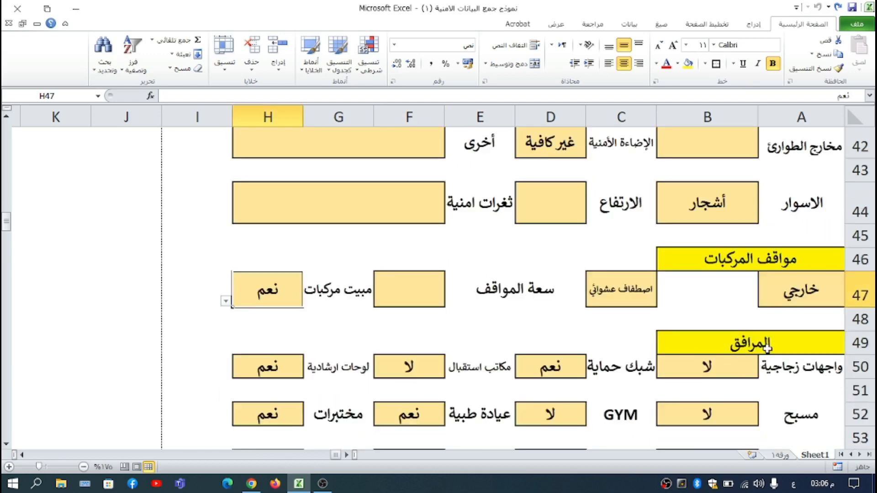
scroll(768, 348, "down", 1)
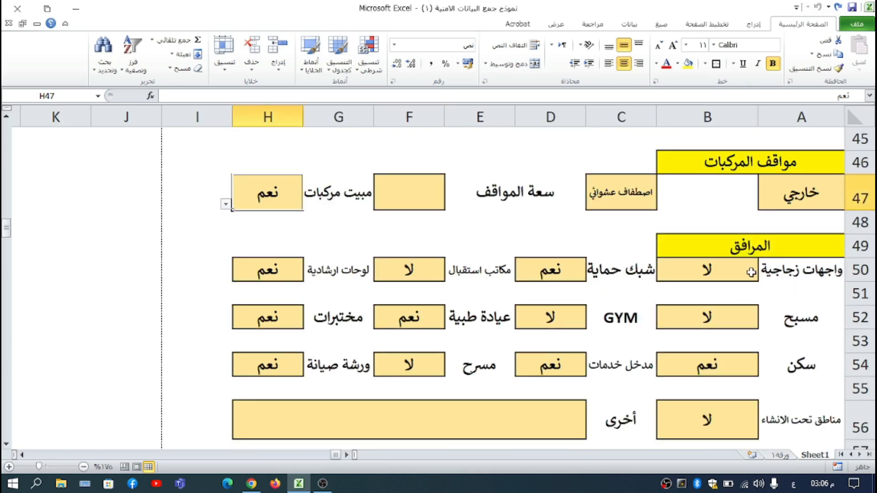
left_click(716, 274)
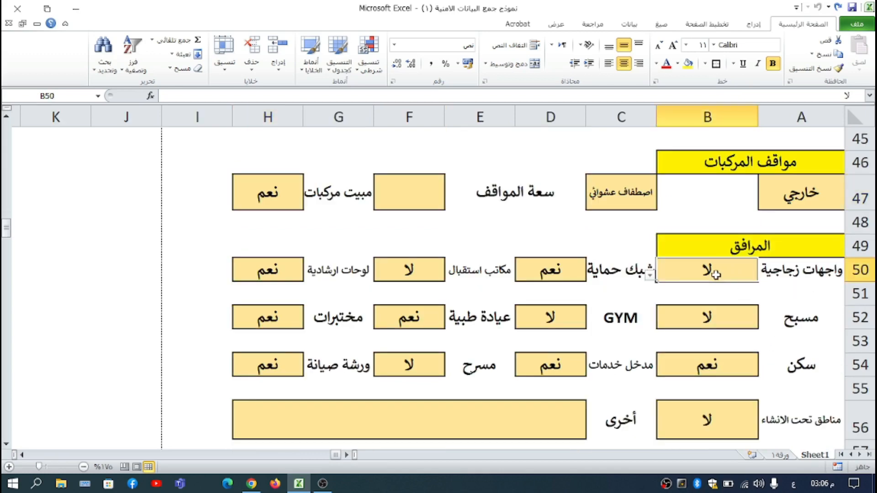
left_click(651, 280)
Step: Go through the employees section's fields in row 60, from the uniform in B60 through badge and fingerprint to the other field in H60
scroll(482, 360, "down", 1)
scroll(482, 360, "down", 1)
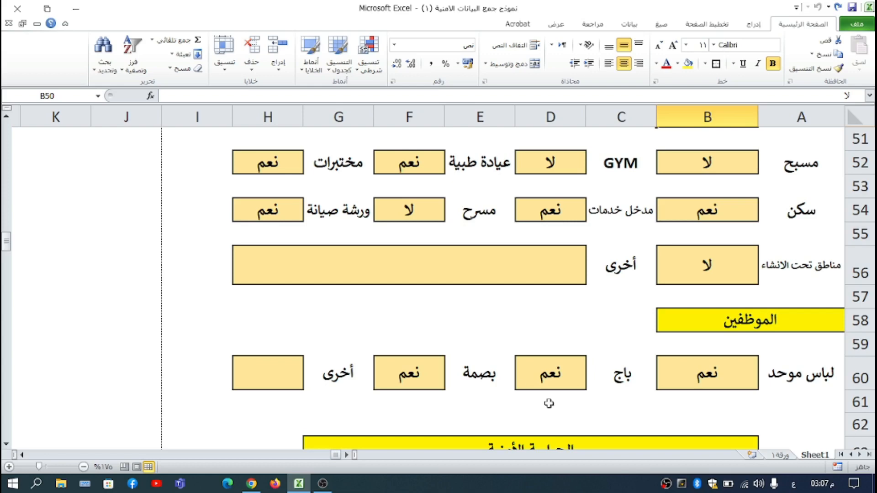
left_click(690, 372)
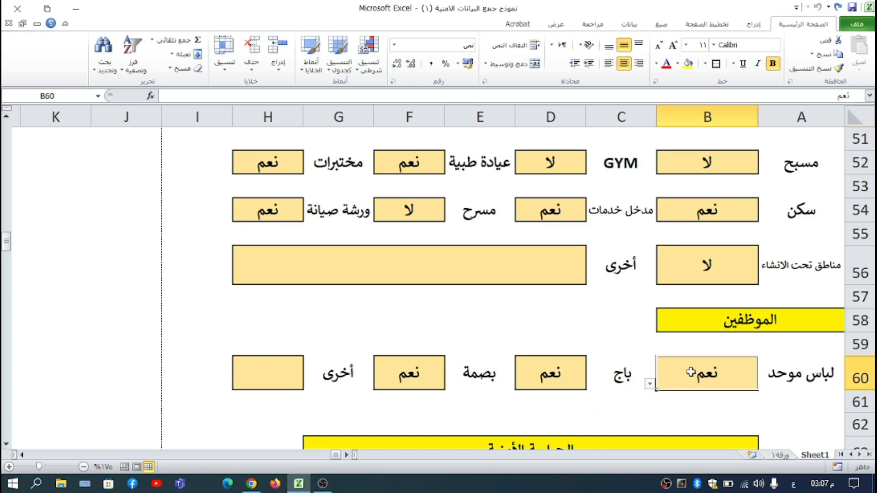
left_click(557, 364)
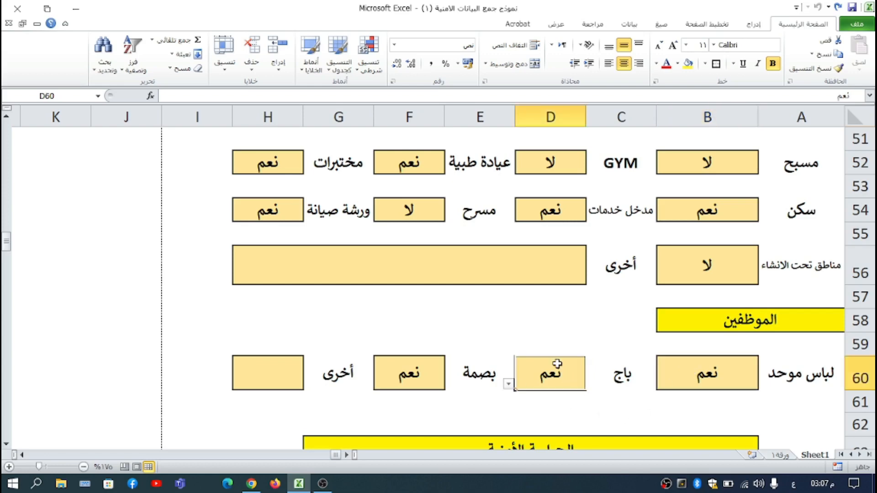
left_click(415, 364)
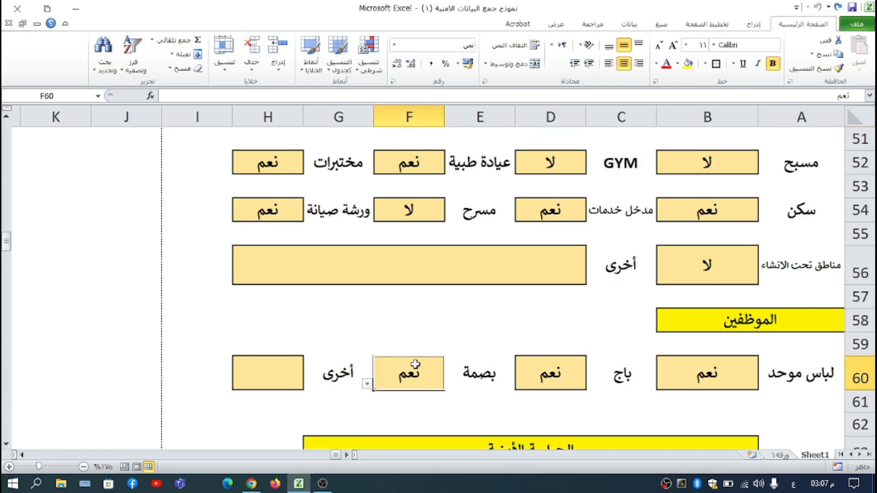
left_click(261, 366)
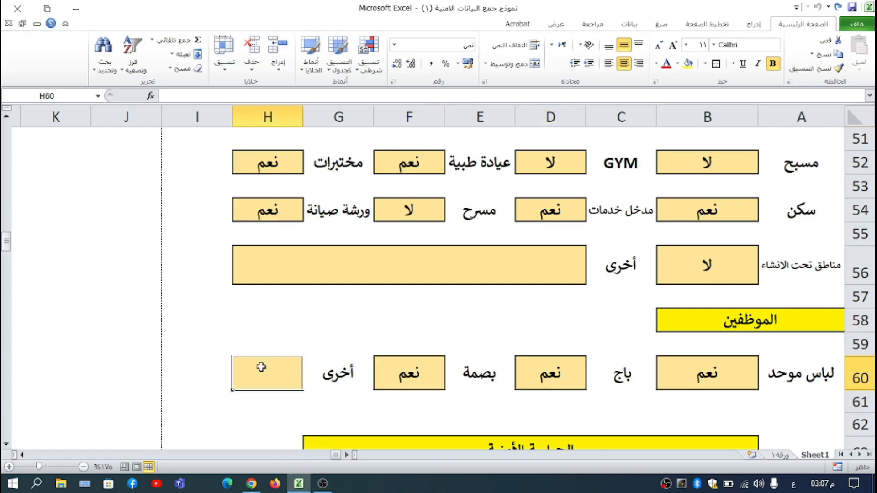
Step: Review the security-guarding section's number-of-security-points field in B65 and the mobile patrol options in D65, keeping the current selection
scroll(261, 367, "down", 2)
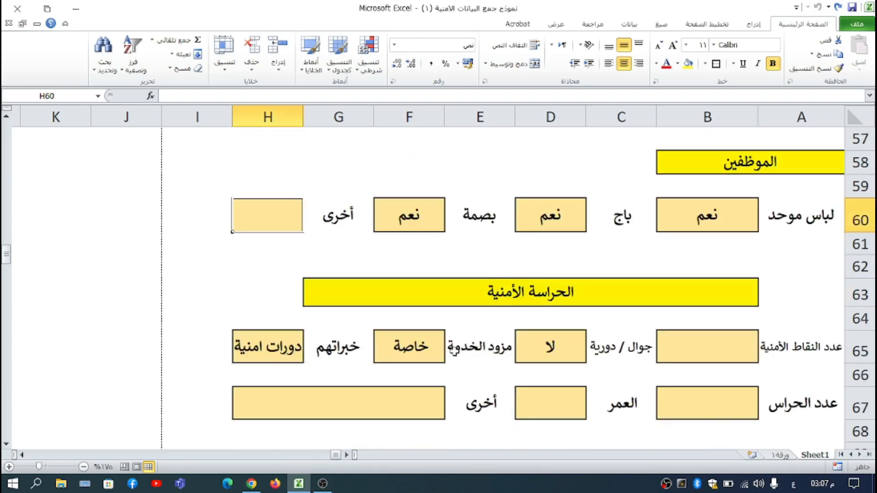
scroll(506, 347, "down", 1)
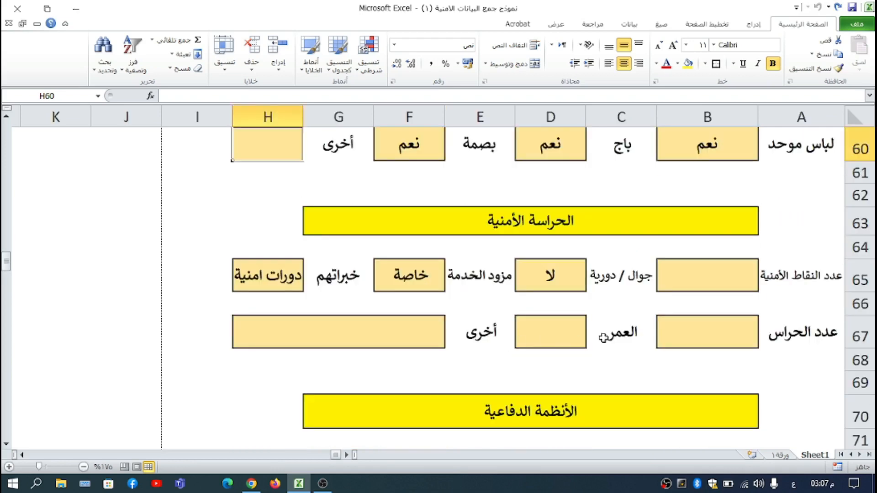
left_click(726, 284)
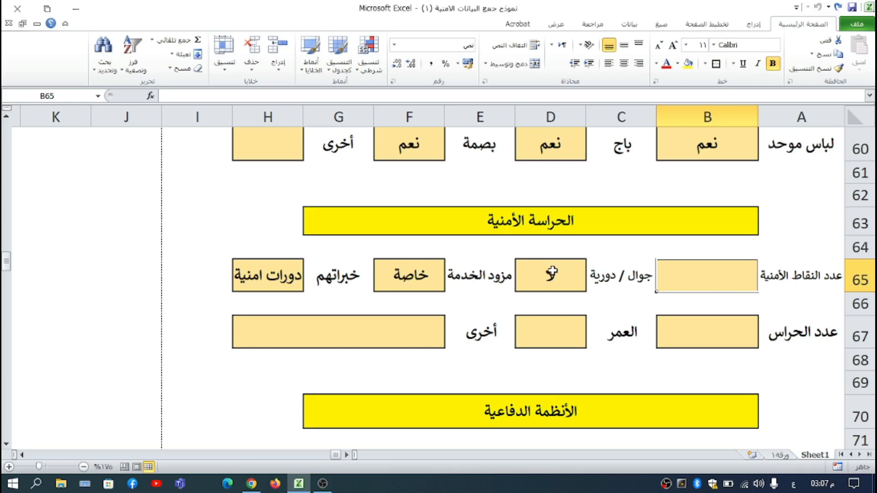
left_click(540, 279)
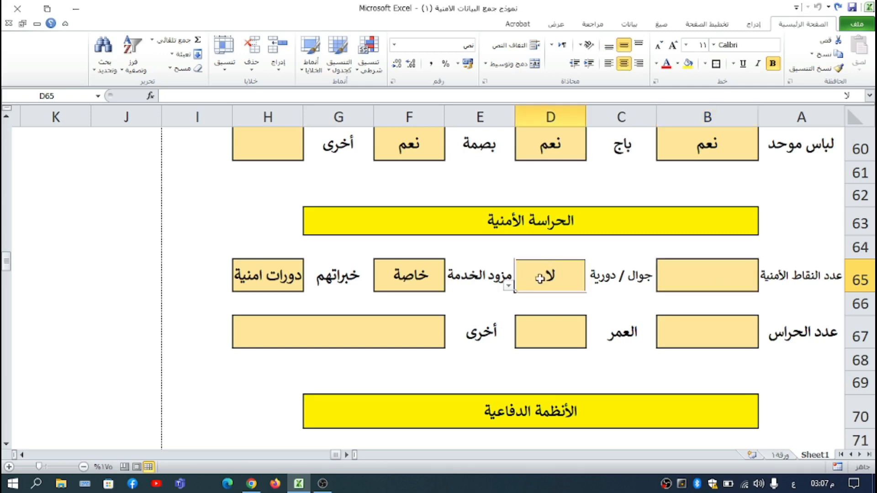
left_click(508, 286)
left_click(454, 272)
Step: Review the service-provider options in F65 and the guard-experience options in H65 without changing either selection
left_click(441, 272)
left_click(367, 285)
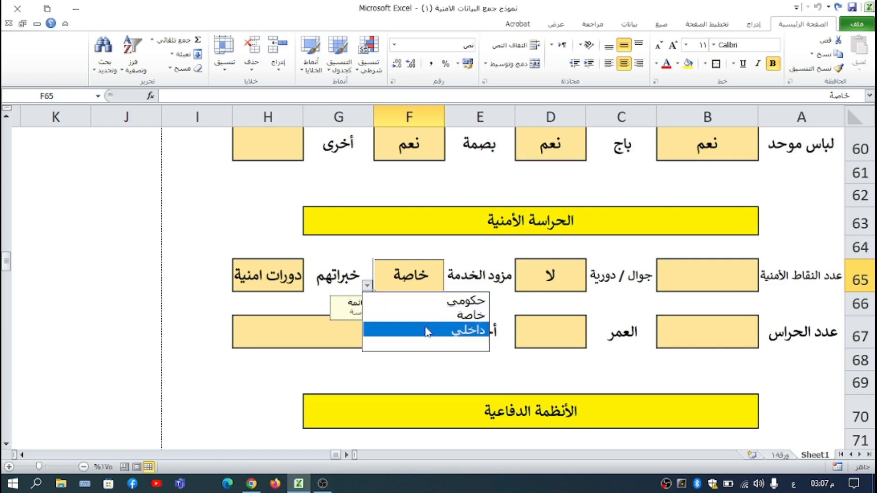
left_click(261, 272)
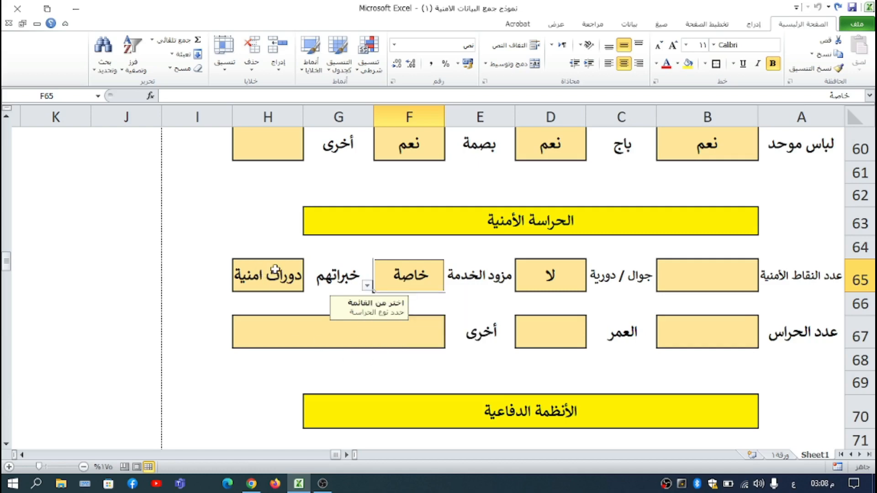
left_click(274, 269)
left_click(226, 286)
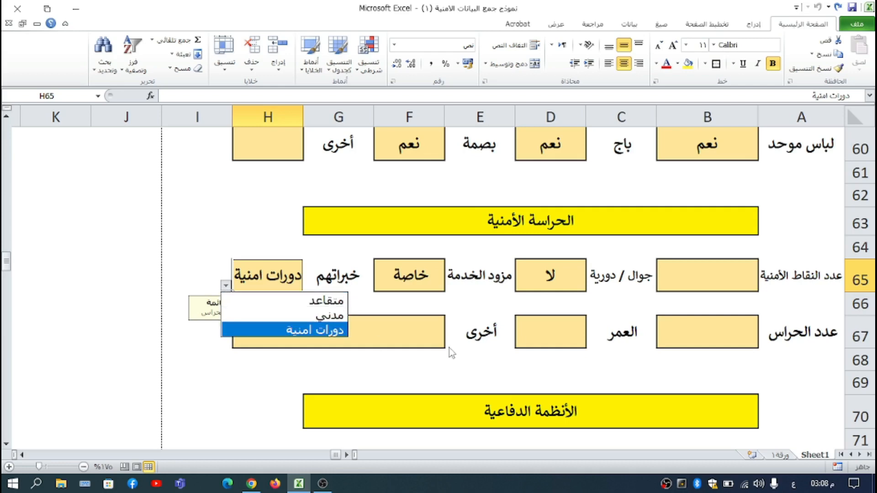
left_click(701, 349)
Step: Go through the blank guard fields in row 67: number of guards, age and other
left_click(708, 338)
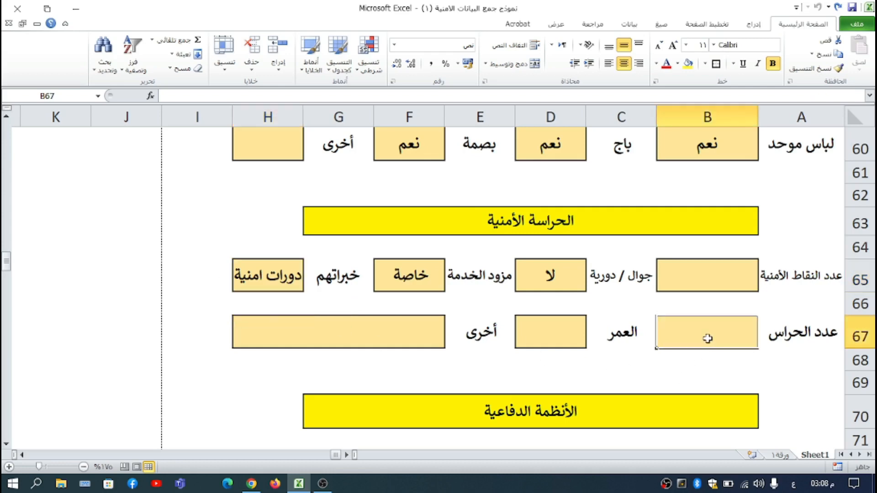
left_click(567, 335)
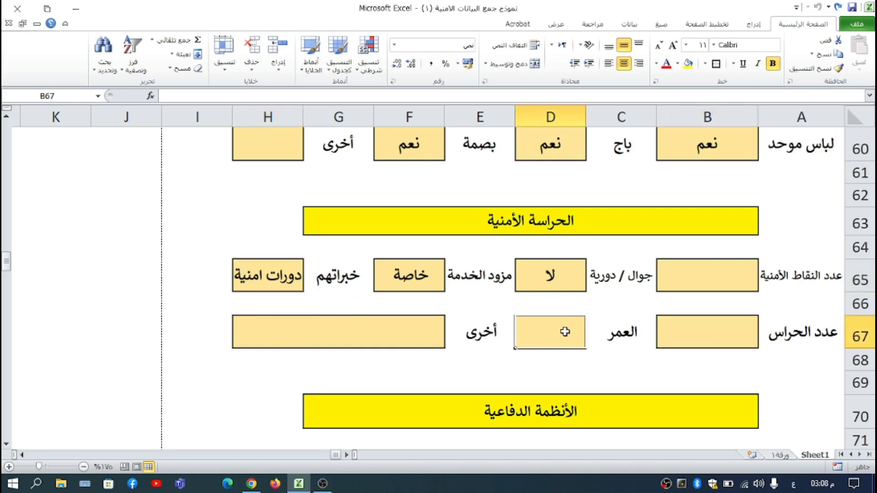
left_click(409, 330)
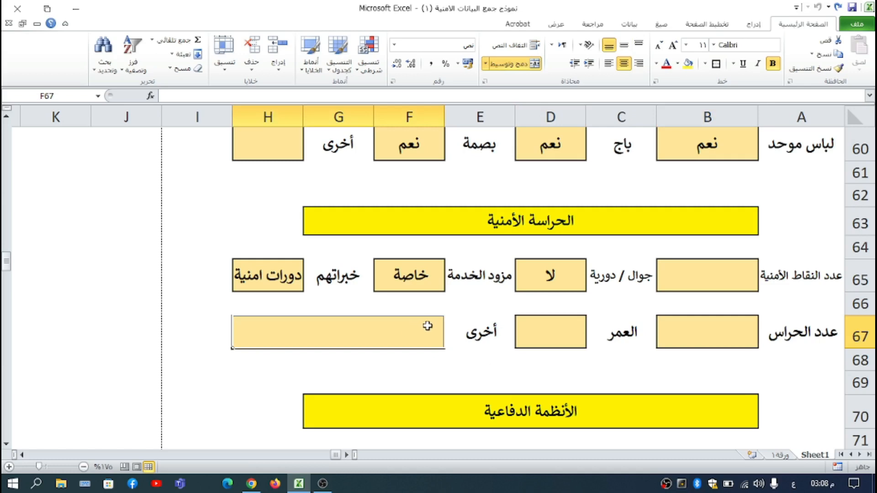
Step: Review the camera count field in C72, the camera-type options in E72 and the storage capacity field in H72 without changing anything
scroll(433, 325, "down", 2)
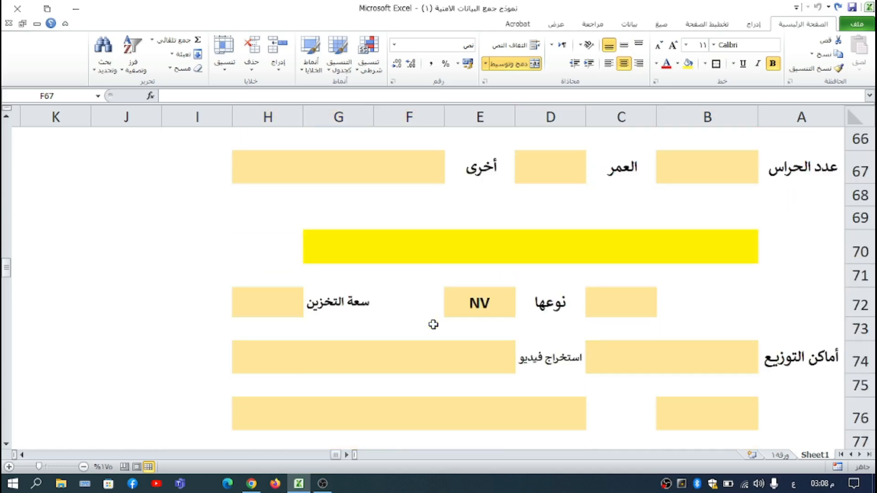
scroll(578, 277, "down", 1)
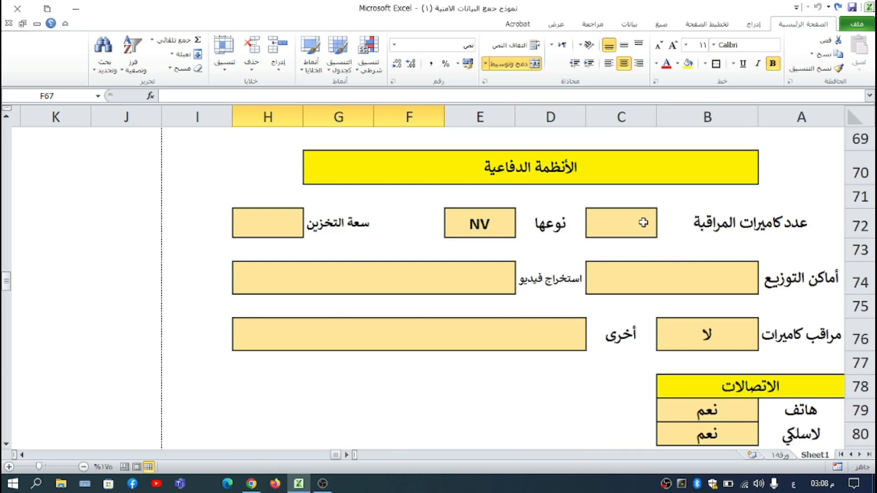
left_click(640, 223)
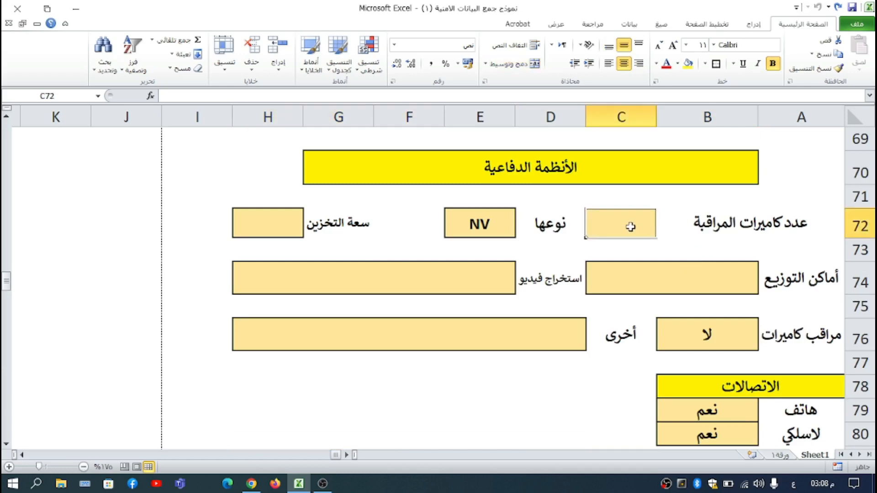
left_click(456, 219)
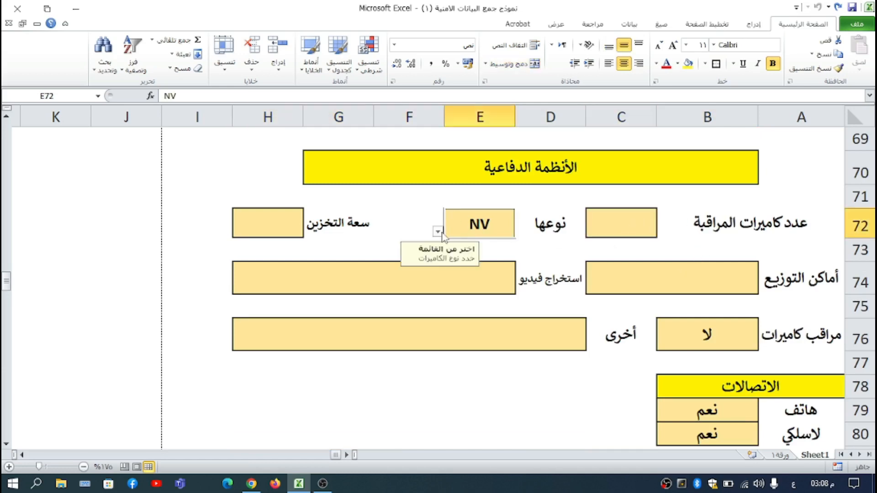
left_click(438, 232)
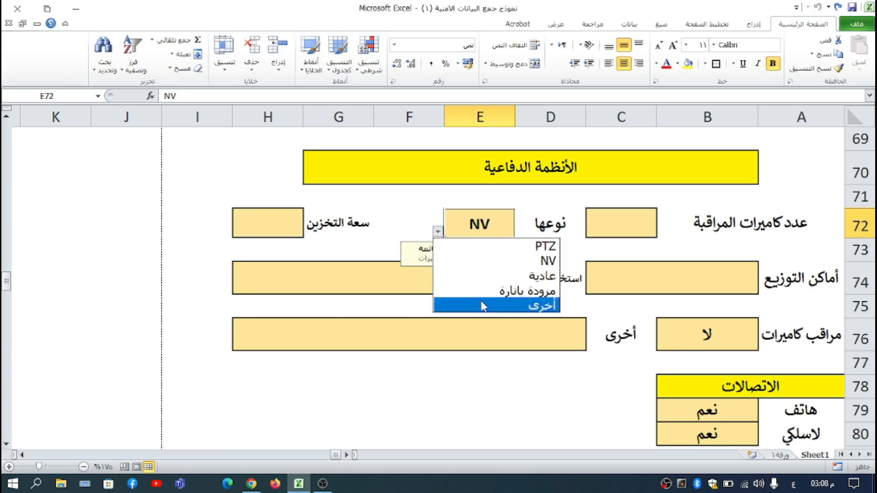
left_click(291, 215)
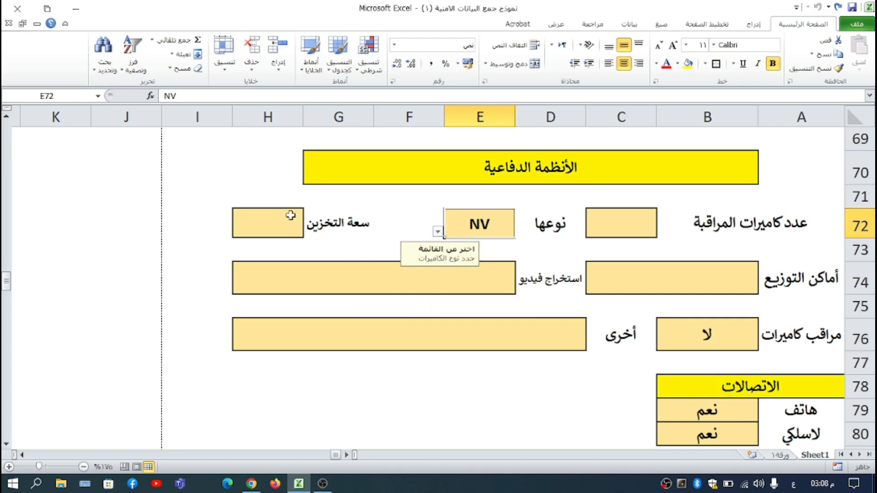
left_click(291, 215)
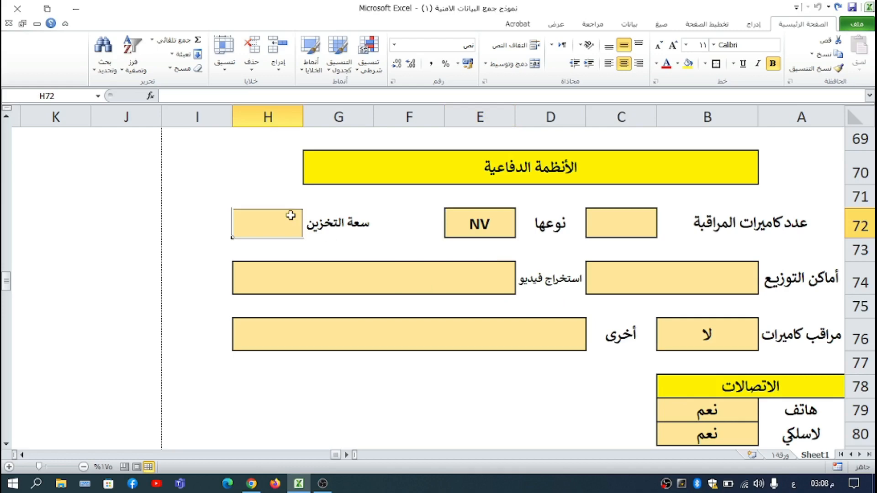
Step: Review the camera distribution and video-extraction fields in row 74, plus the camera-monitor options in B76 and the other field in D76
left_click(630, 279)
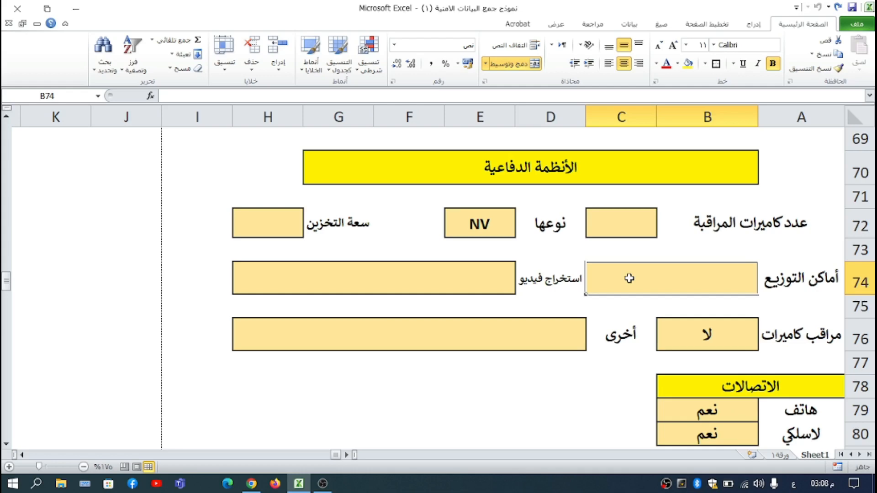
left_click(461, 283)
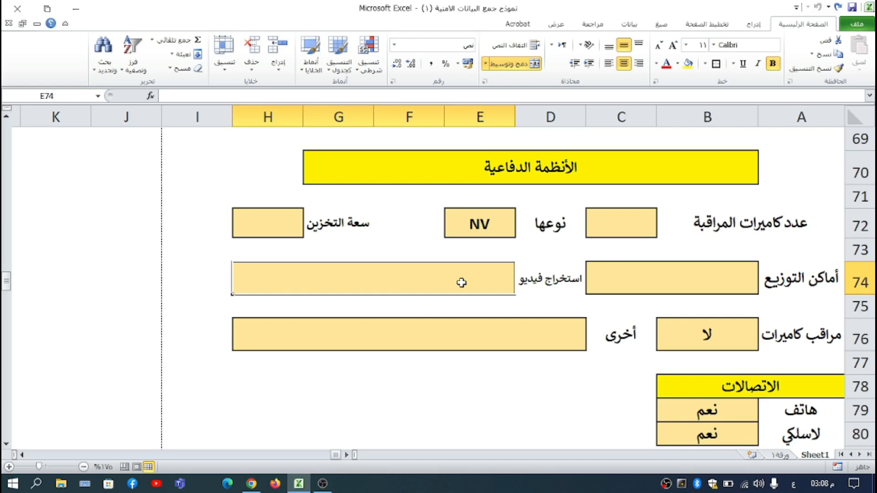
left_click(692, 328)
left_click(649, 346)
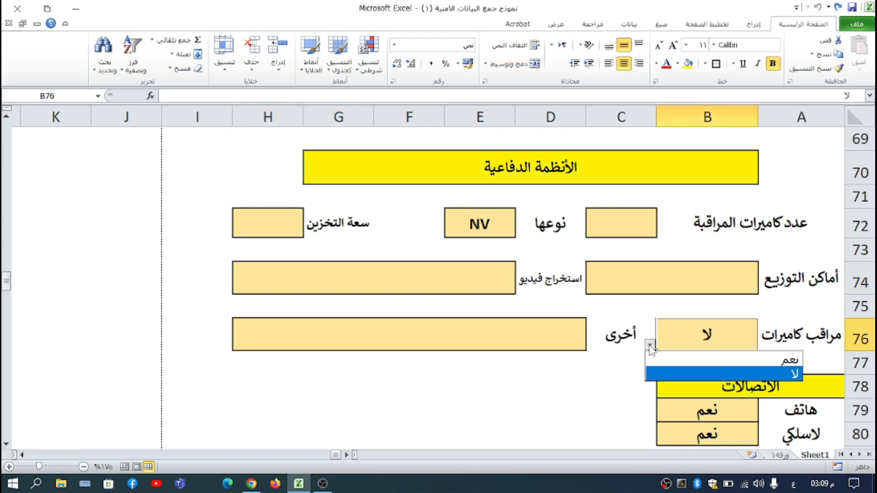
left_click(650, 346)
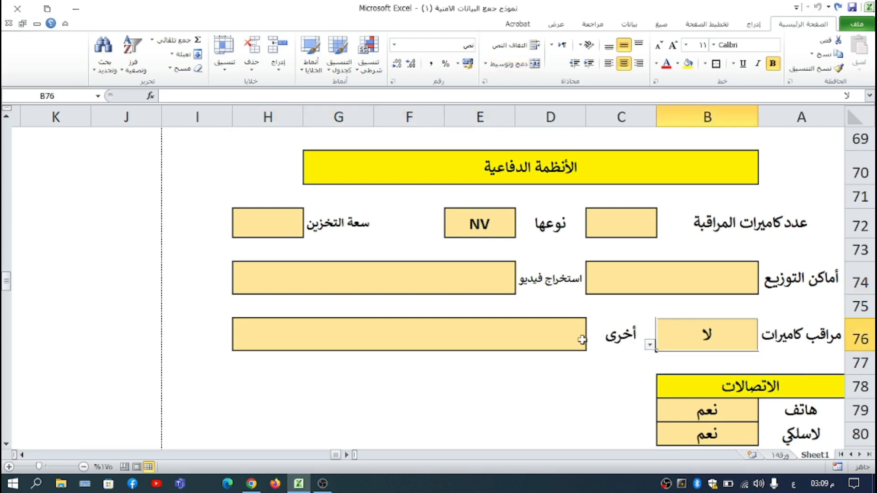
left_click(570, 340)
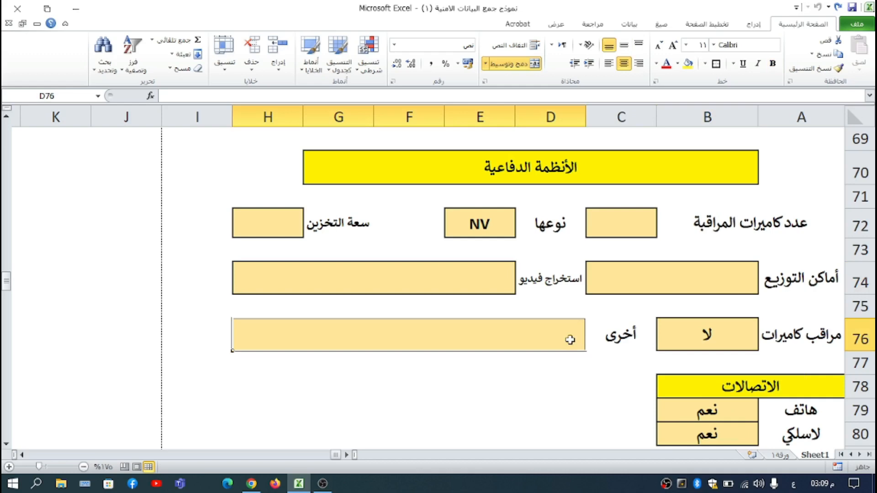
Step: Review the telephone options in B79 of the communications section, keeping the current selection
scroll(570, 340, "down", 1)
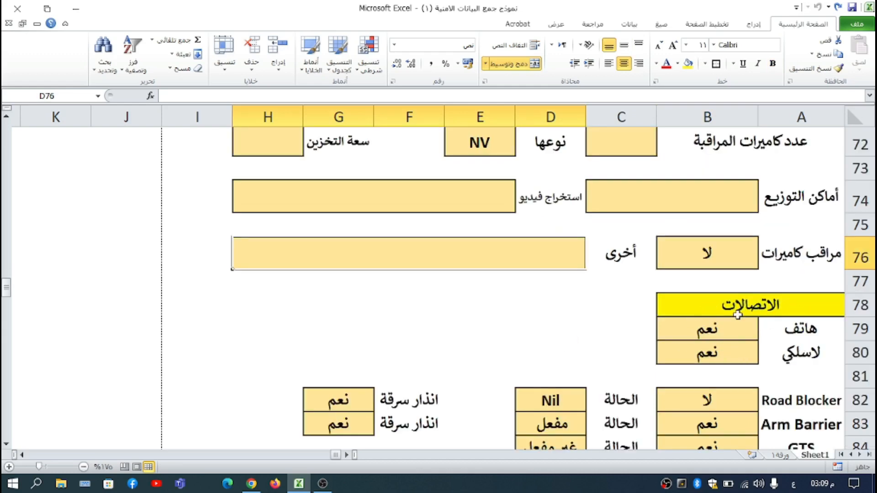
left_click(710, 330)
left_click(653, 339)
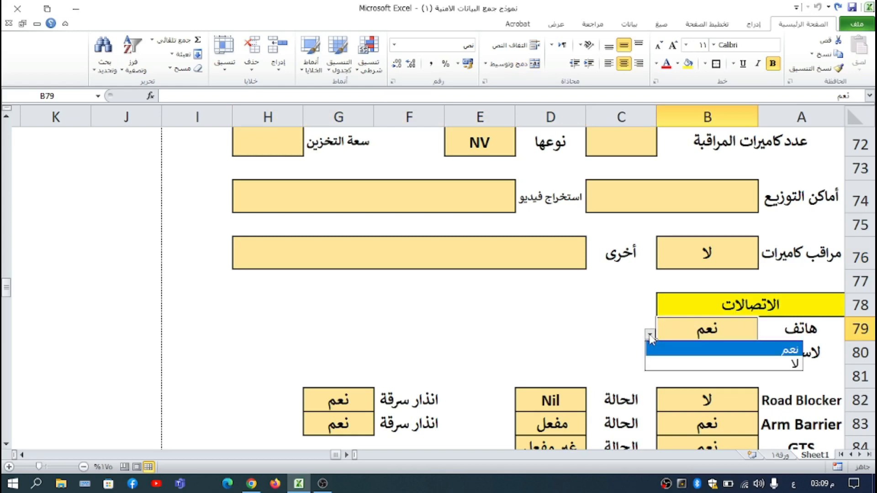
left_click(652, 340)
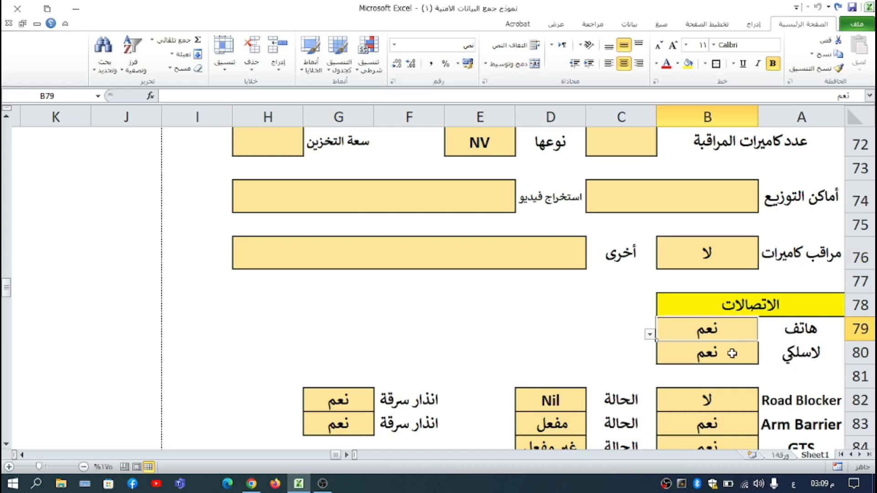
Step: Examine the defensive equipment list and the Road Blocker row's availability field in B82 and status options in D82, changing nothing
scroll(733, 353, "down", 1)
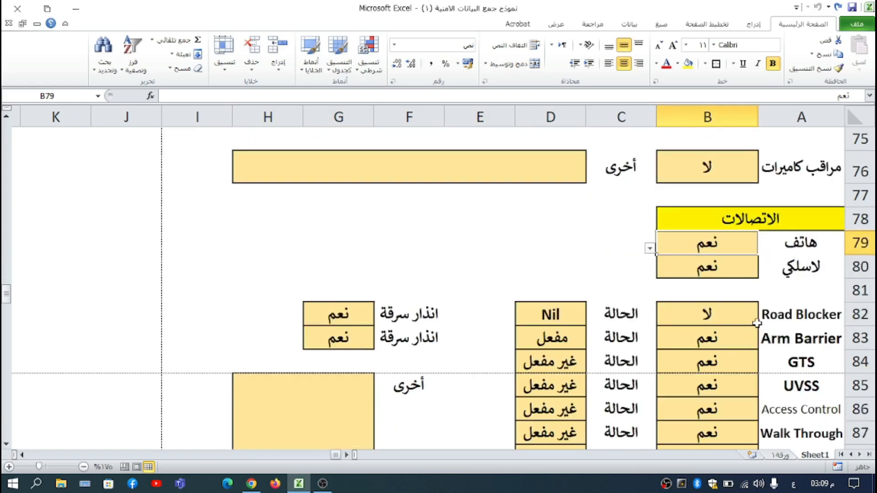
scroll(756, 323, "up", 2)
scroll(756, 323, "down", 2)
scroll(776, 333, "down", 1)
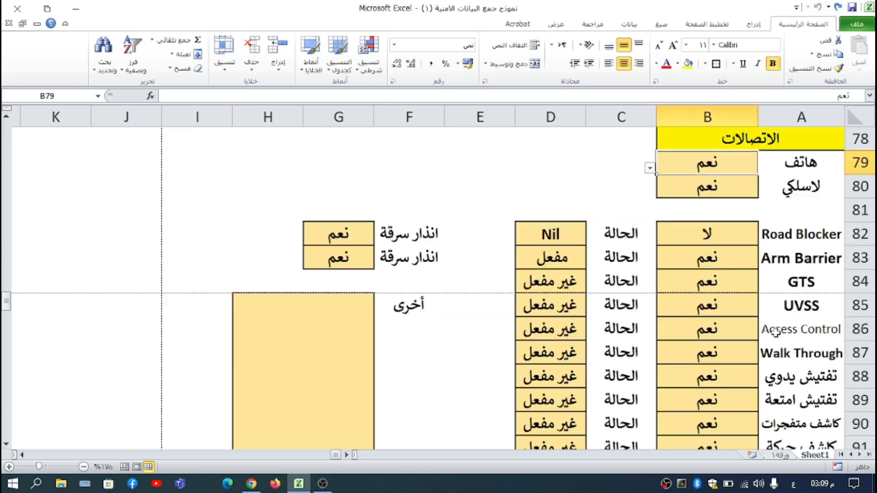
scroll(782, 292, "down", 1)
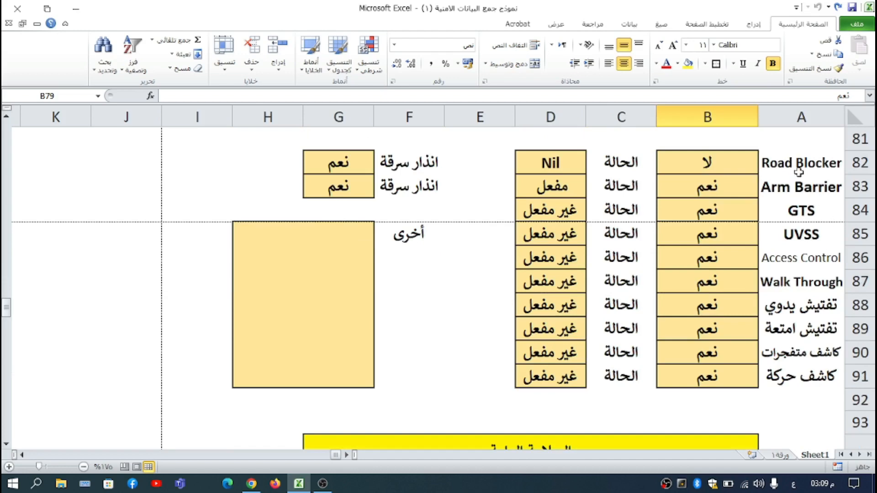
left_click(696, 165)
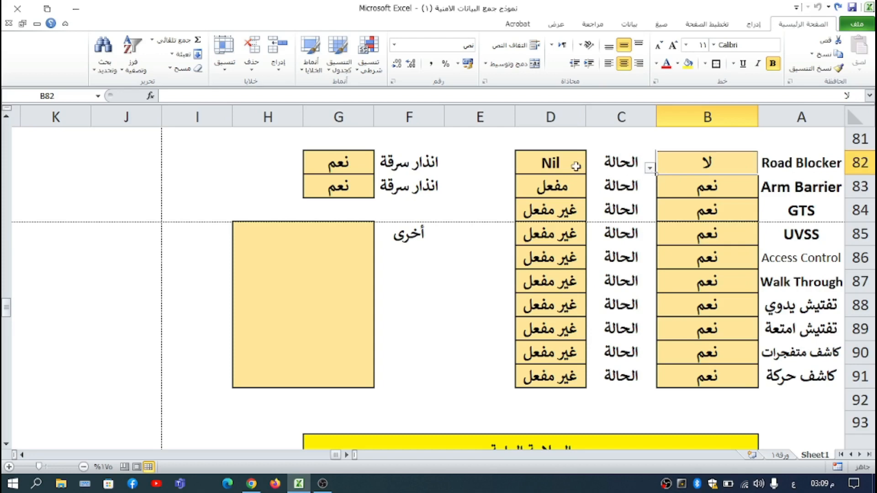
left_click(556, 167)
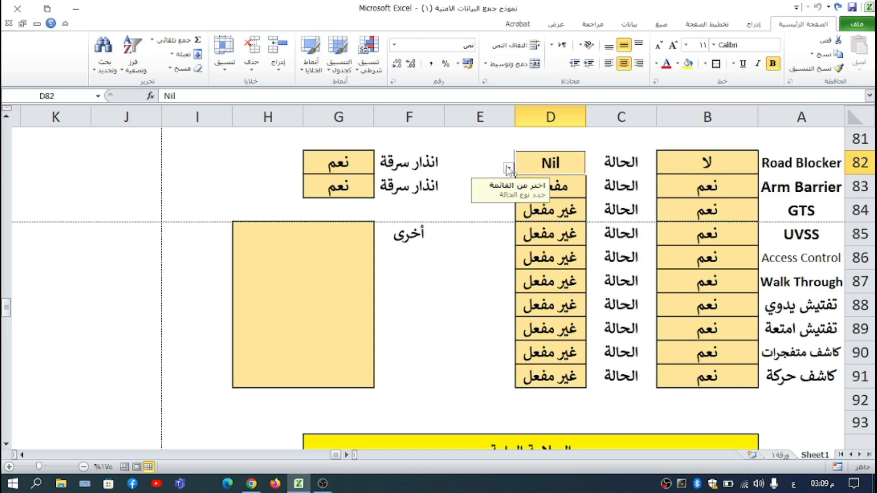
left_click(508, 169)
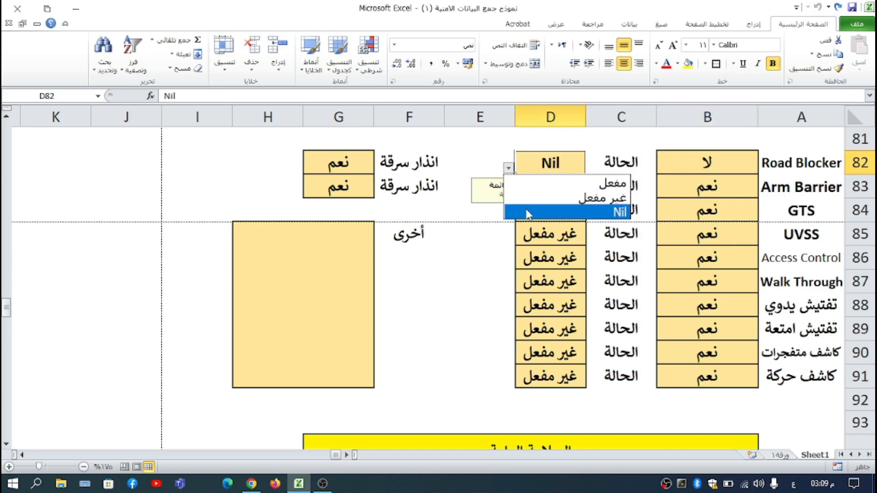
left_click(735, 185)
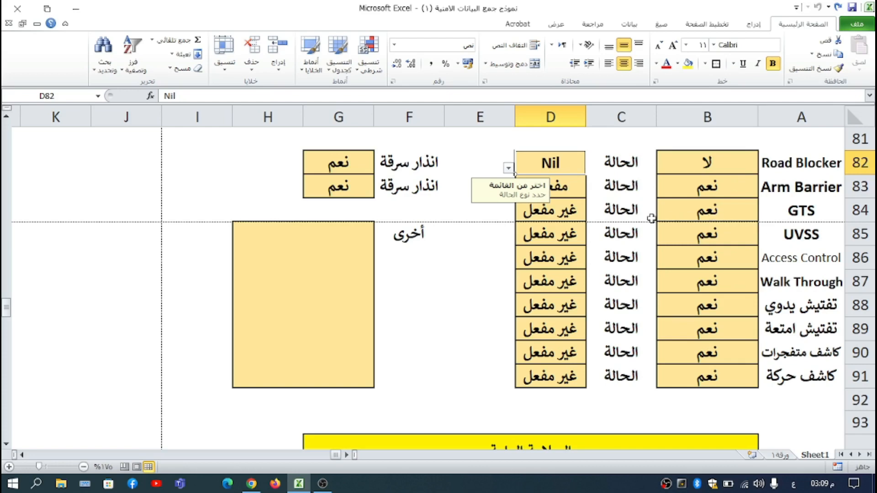
Step: Review the status options for GTS in D84 without changing the selection
left_click(563, 216)
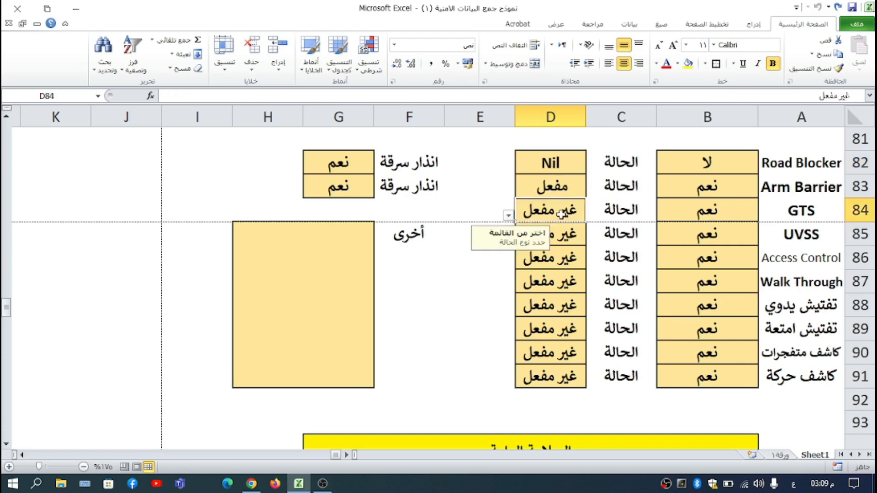
left_click(509, 217)
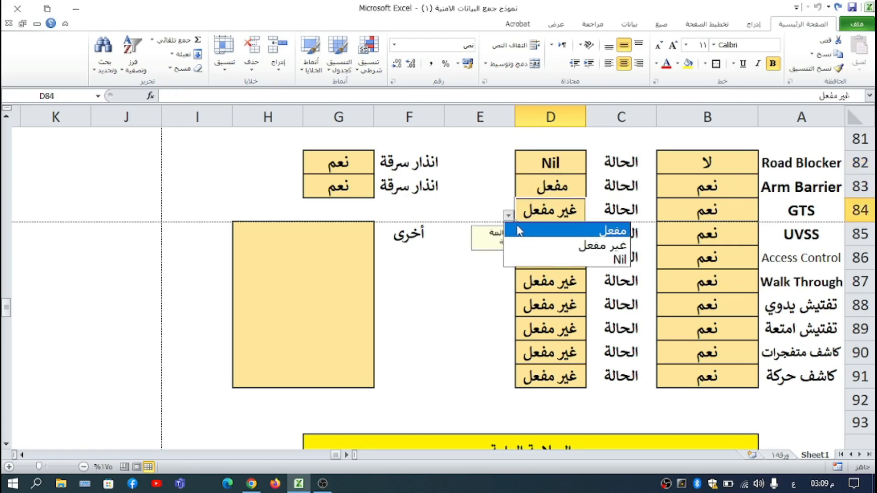
left_click(509, 216)
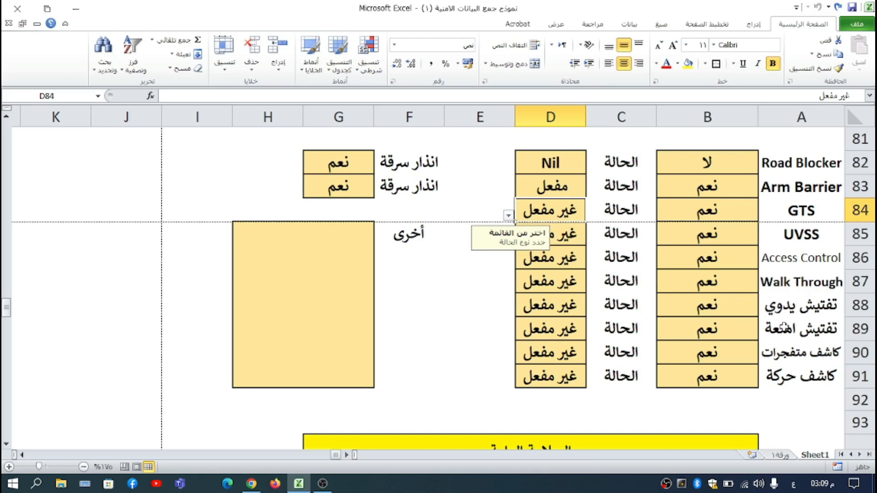
Step: Set the baggage inspection (تفتيش امتعة) row to لا in B89 and its status to Nil in D89
left_click(675, 327)
left_click(650, 334)
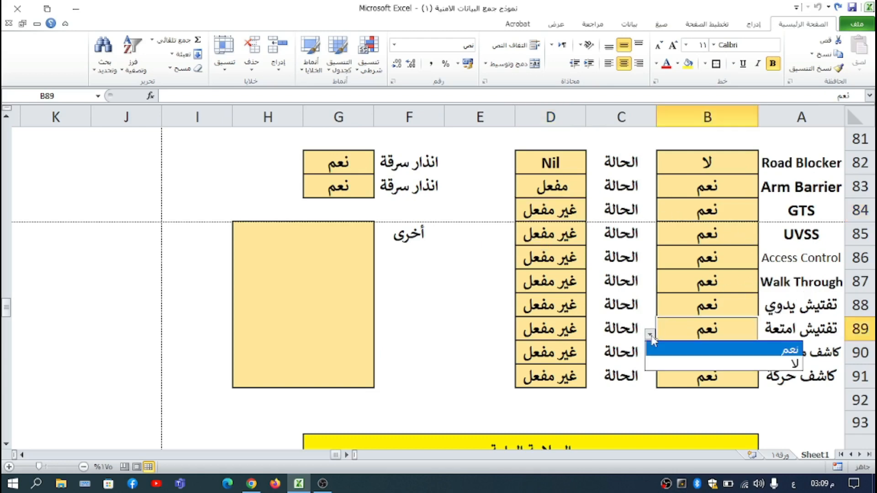
left_click(688, 363)
left_click(542, 333)
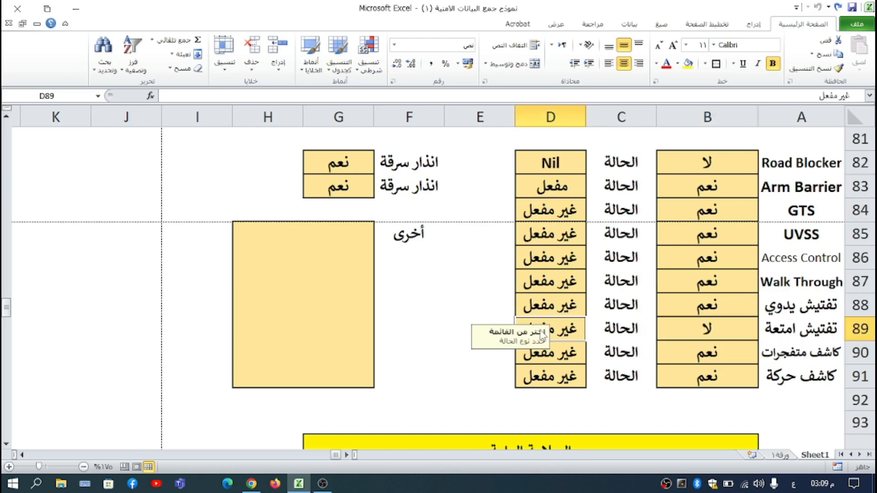
scroll(522, 295, "down", 1)
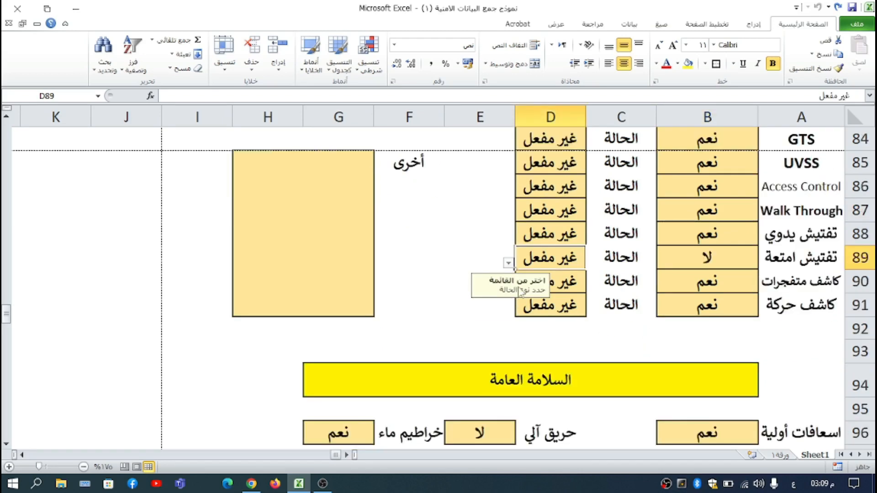
left_click(509, 263)
left_click(571, 305)
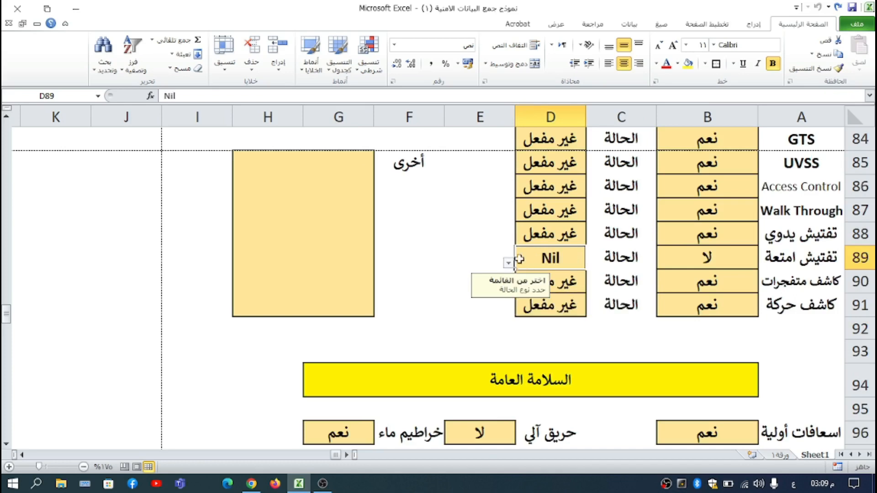
left_click(475, 242)
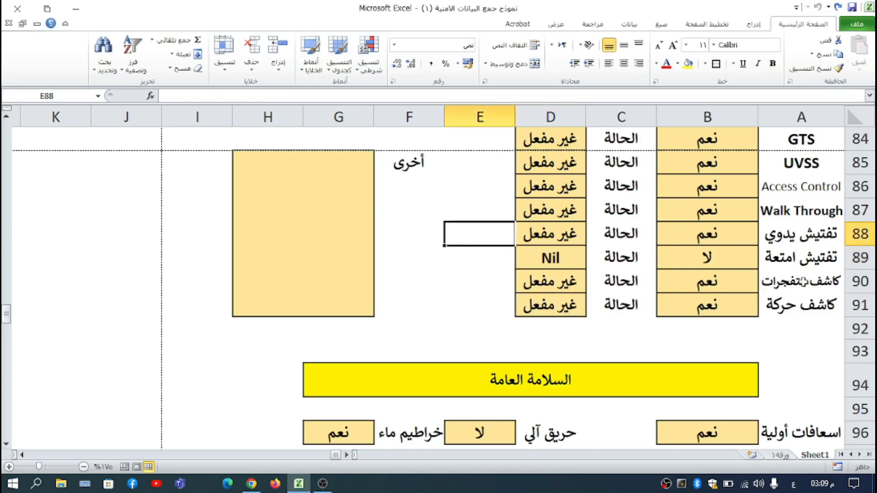
Step: Change the duplicated alarm label in F83 to انذار حريق
scroll(693, 305, "up", 1)
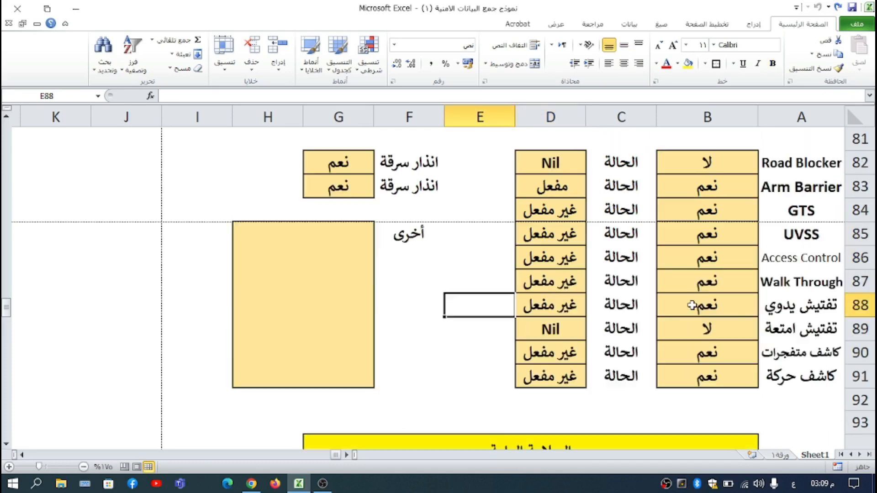
scroll(727, 309, "up", 1)
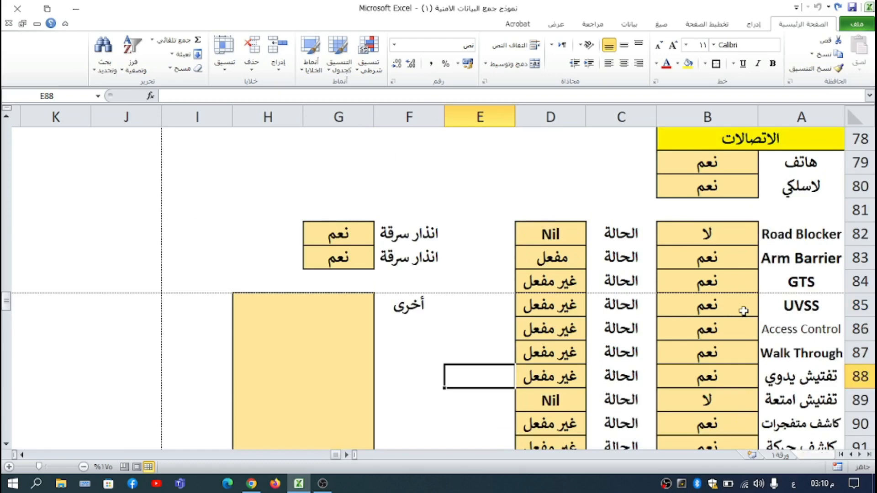
scroll(744, 311, "down", 1)
scroll(805, 306, "up", 1)
double_click(399, 257)
double_click(399, 256)
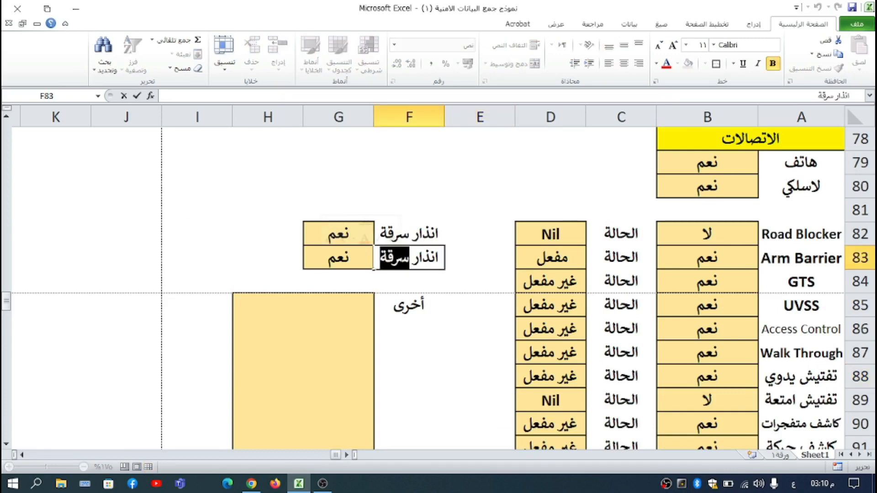
type("حريق")
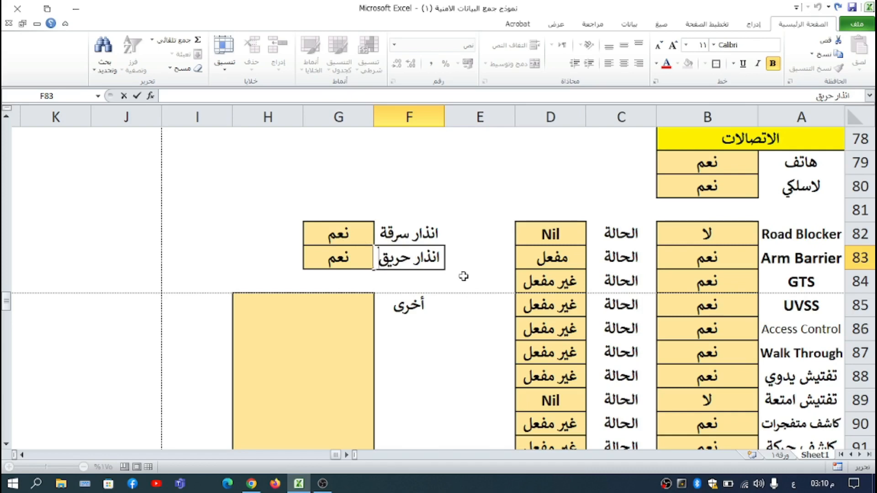
left_click(464, 276)
Step: Review the general safety section's first-aid options in B96, safety equipment field in B98 and extinguishers label in D98
scroll(450, 286, "down", 1)
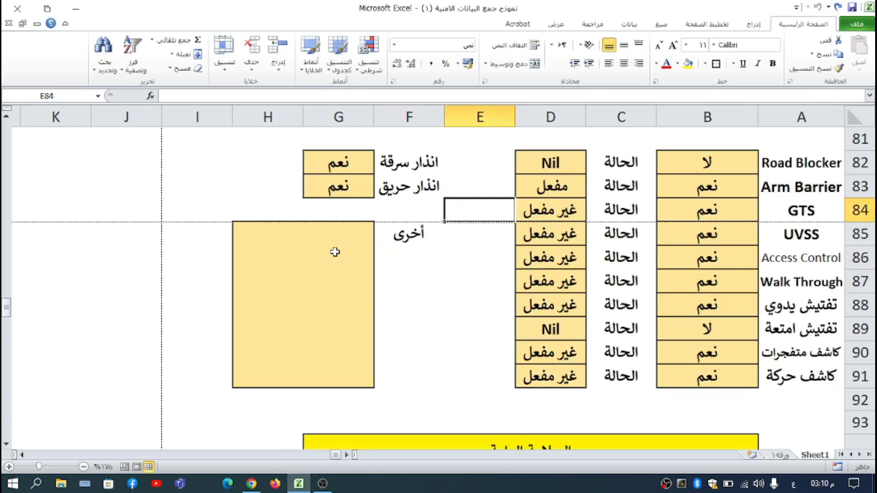
scroll(341, 250, "up", 1)
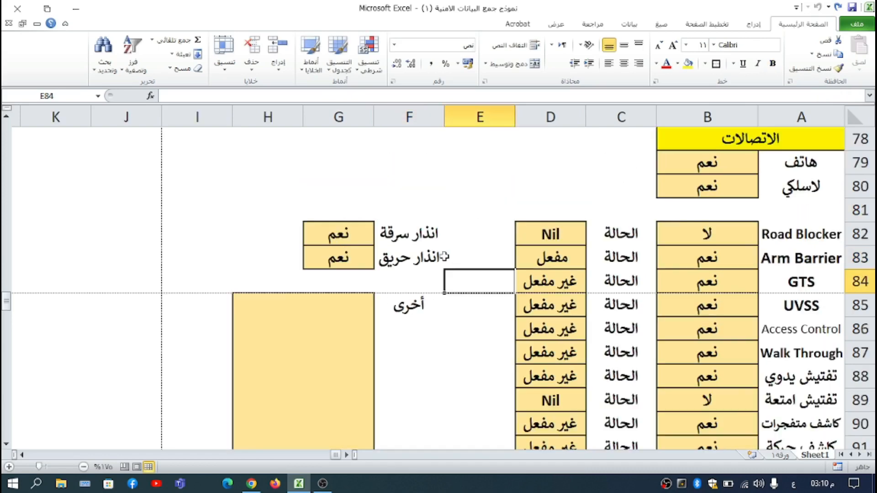
scroll(444, 257, "down", 5)
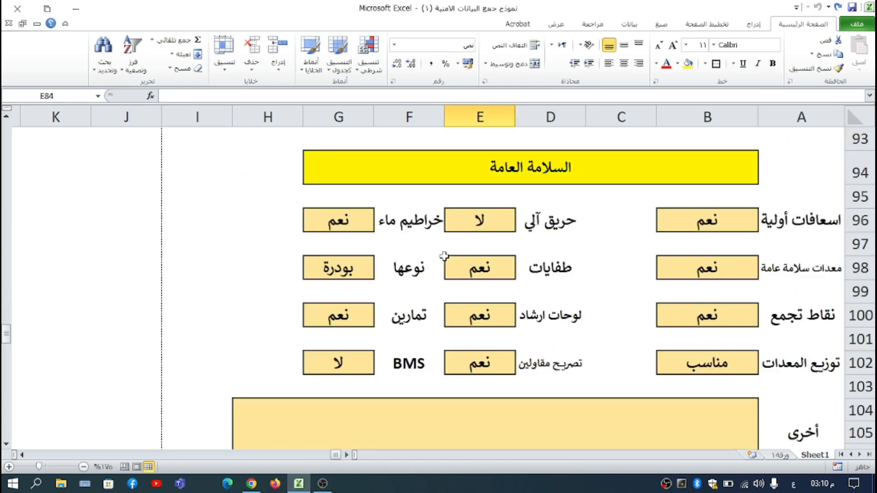
left_click(688, 219)
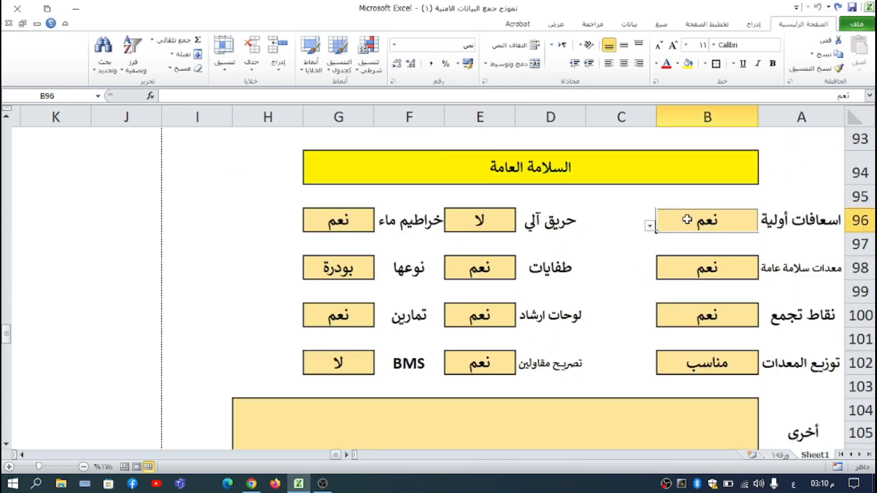
left_click(649, 226)
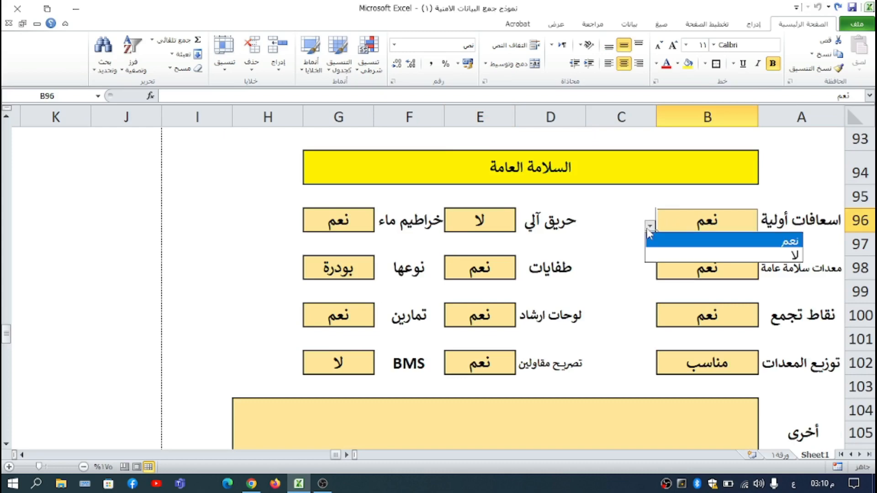
left_click(649, 229)
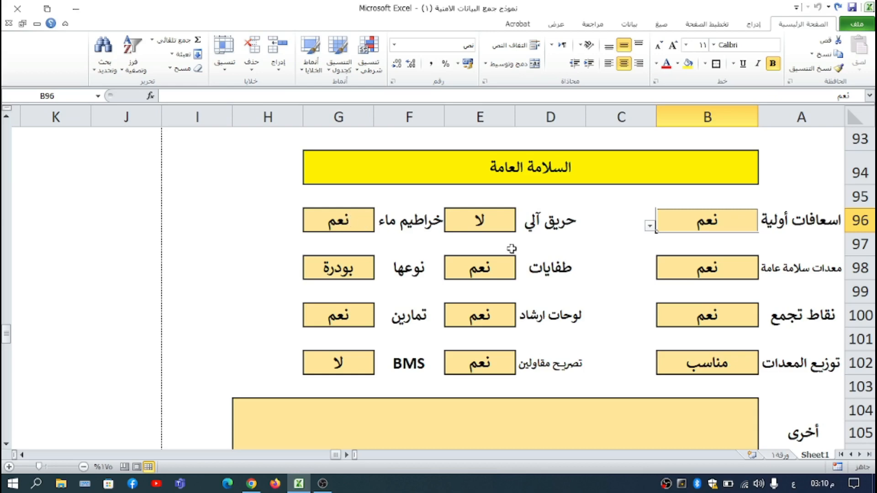
left_click(699, 273)
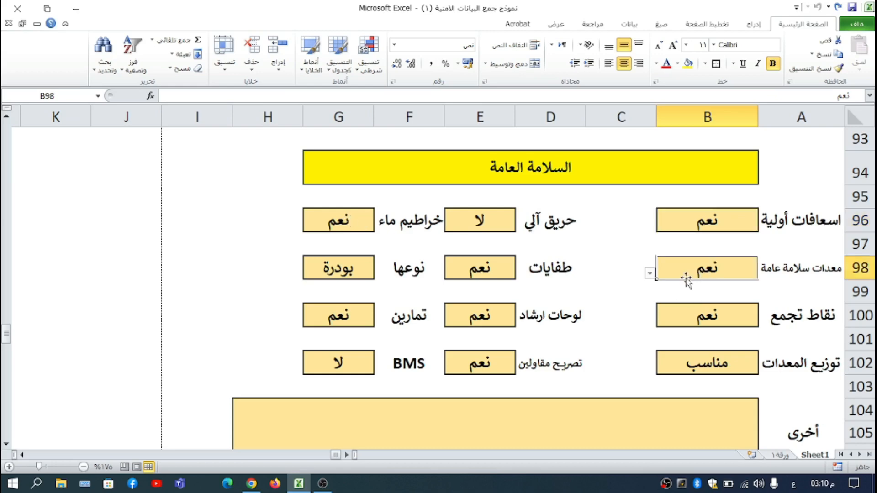
left_click(553, 272)
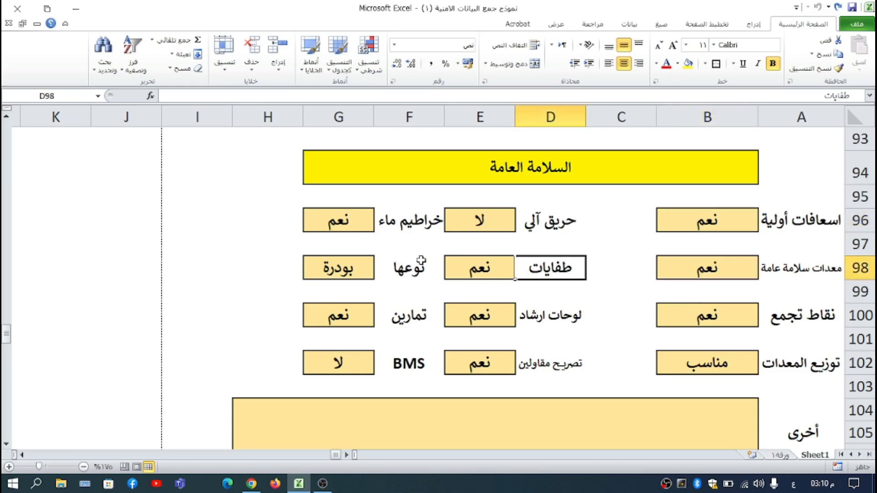
Step: Review the extinguisher type options in G98, then the assembly points field in B100 and the drills field in G100
left_click(361, 272)
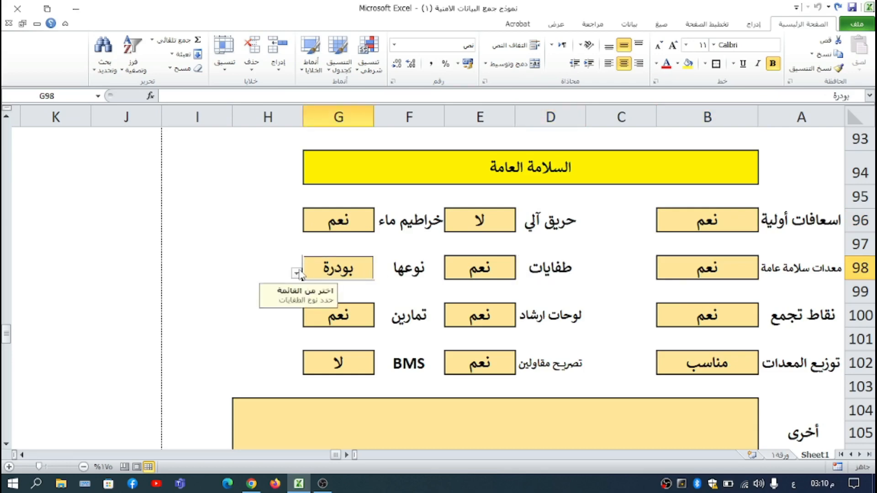
left_click(297, 273)
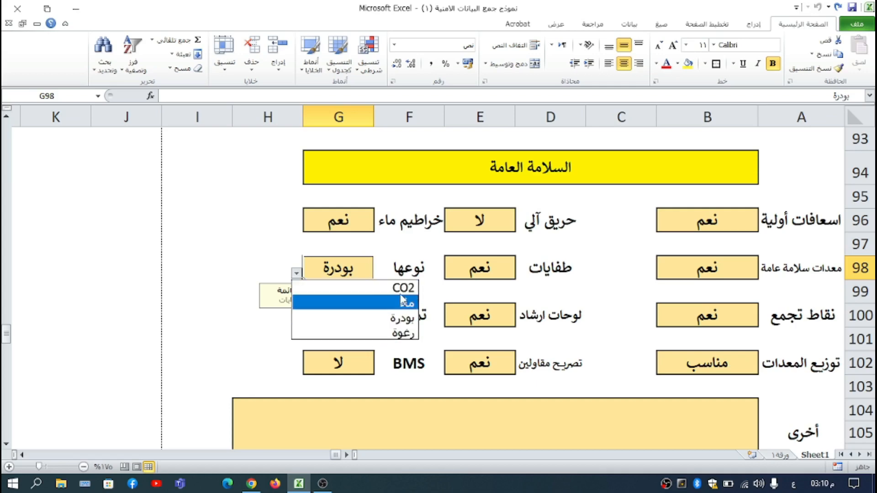
key("Escape")
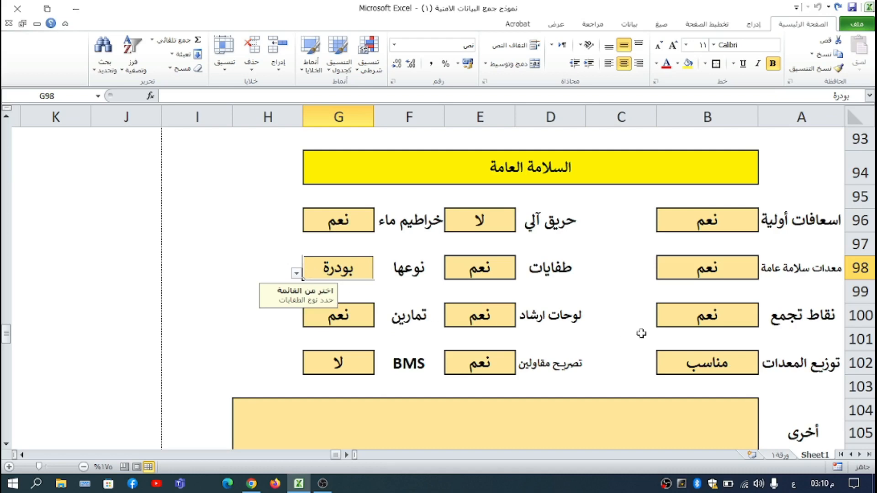
left_click(714, 318)
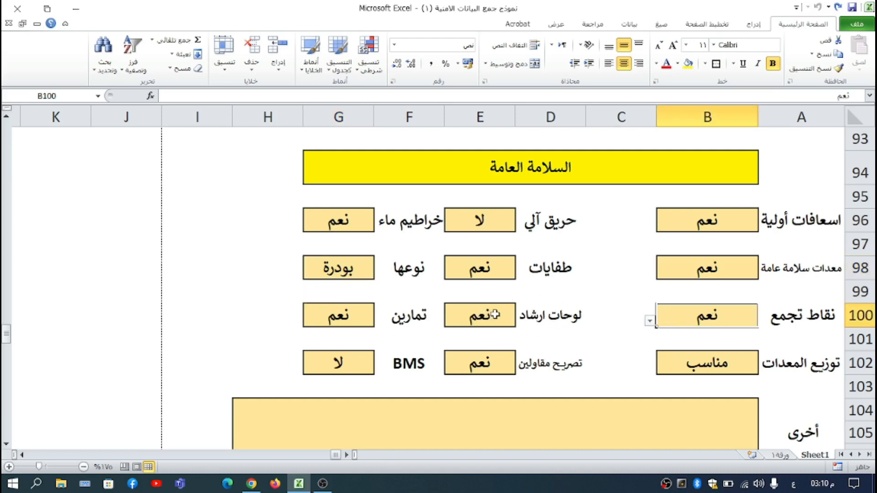
left_click(366, 311)
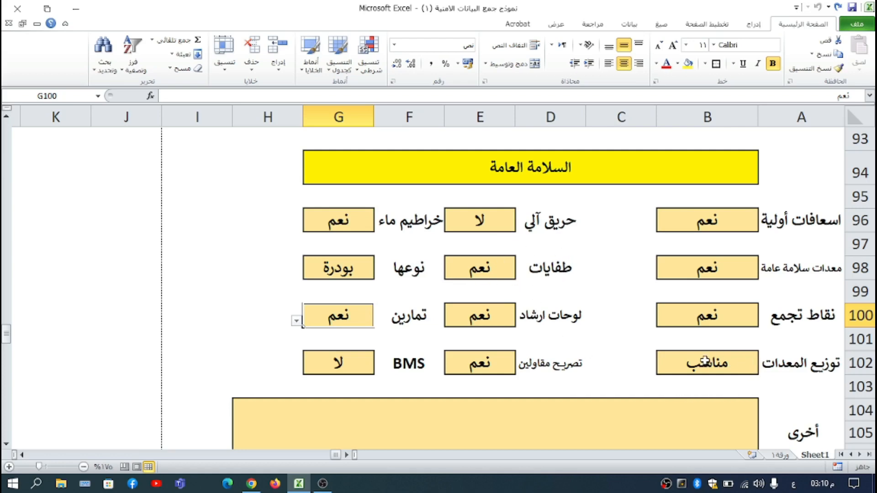
Step: Review the options for equipment distribution in B102 and contractor permits in E102 without changing either selection
left_click(706, 362)
left_click(650, 368)
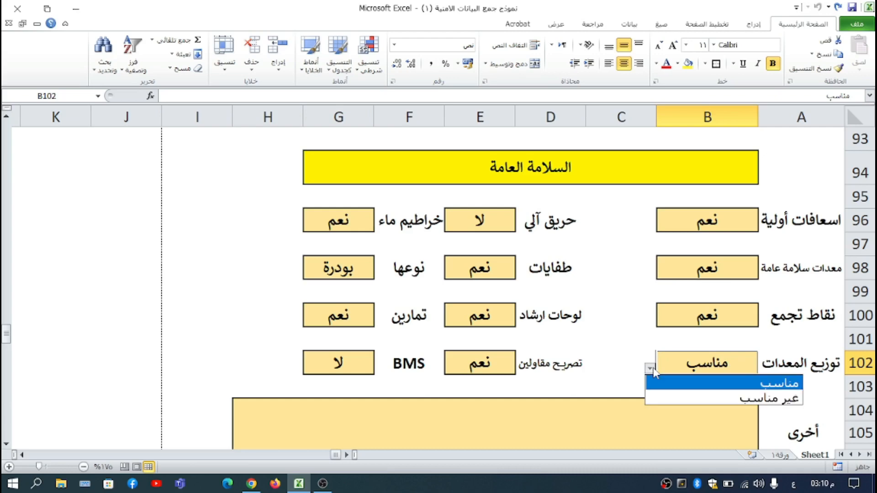
left_click(653, 369)
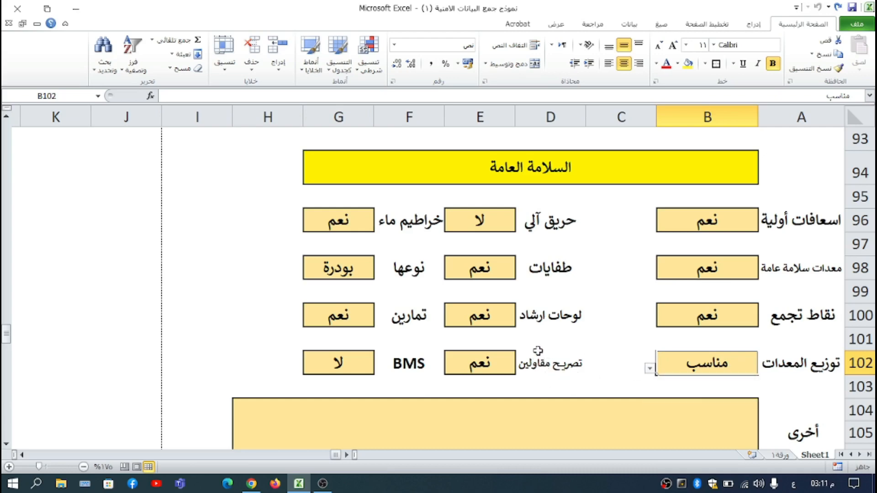
left_click(453, 361)
left_click(438, 369)
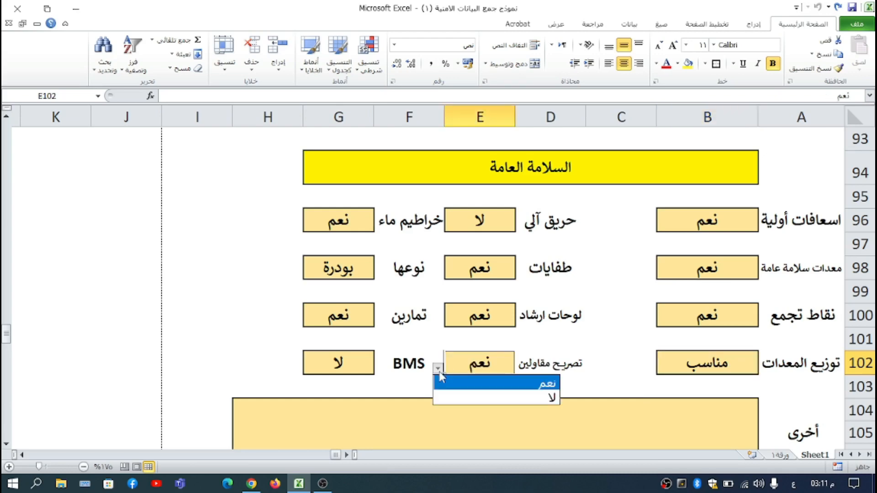
left_click(438, 368)
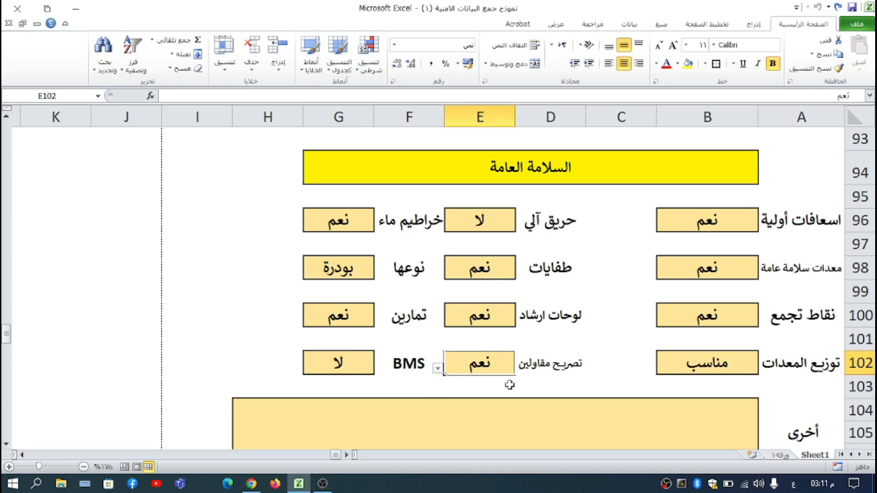
Step: Review the daily work (العمل اليومي) status options in B111 of the security plans and procedures section
scroll(510, 385, "down", 1)
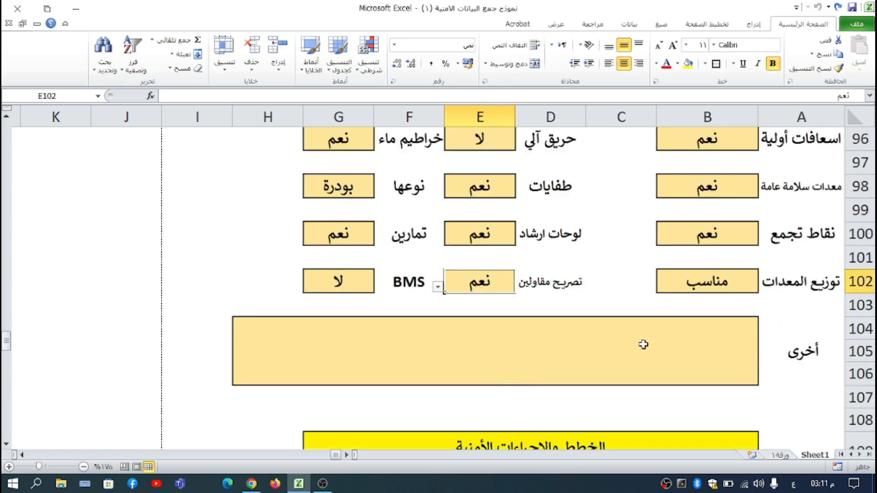
scroll(643, 345, "up", 1)
scroll(699, 382, "down", 1)
scroll(667, 341, "down", 1)
scroll(669, 340, "down", 2)
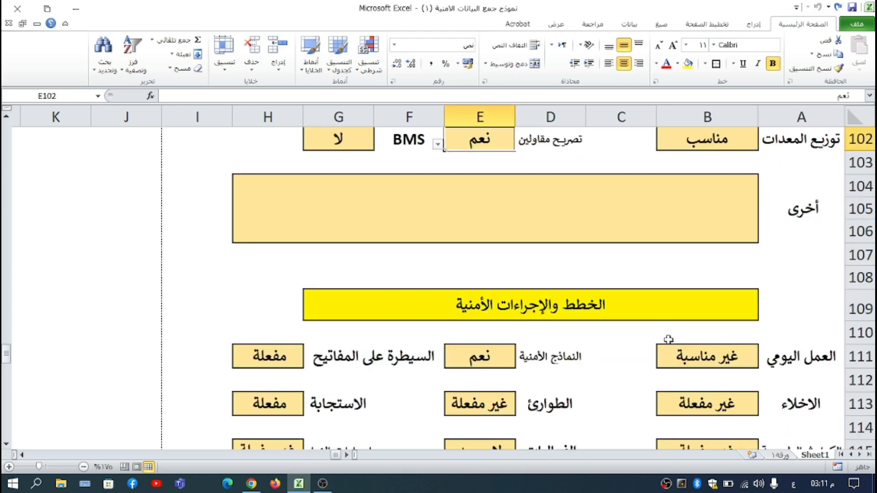
scroll(668, 339, "down", 1)
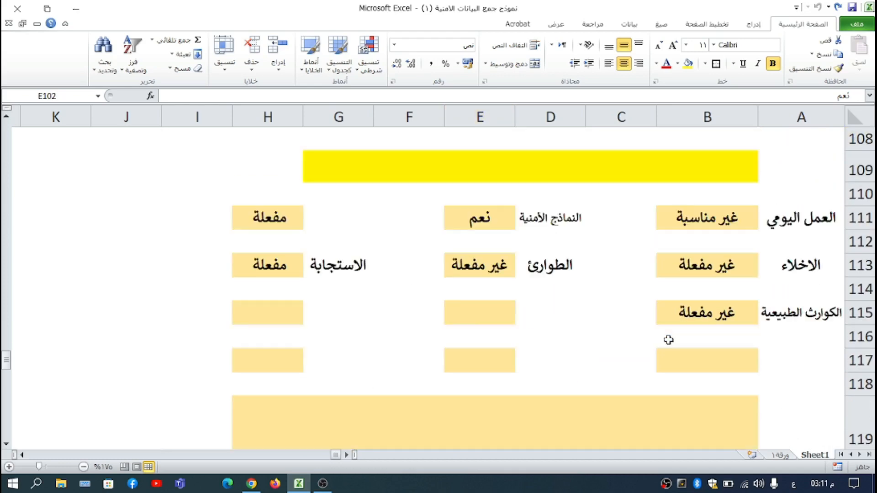
left_click(712, 220)
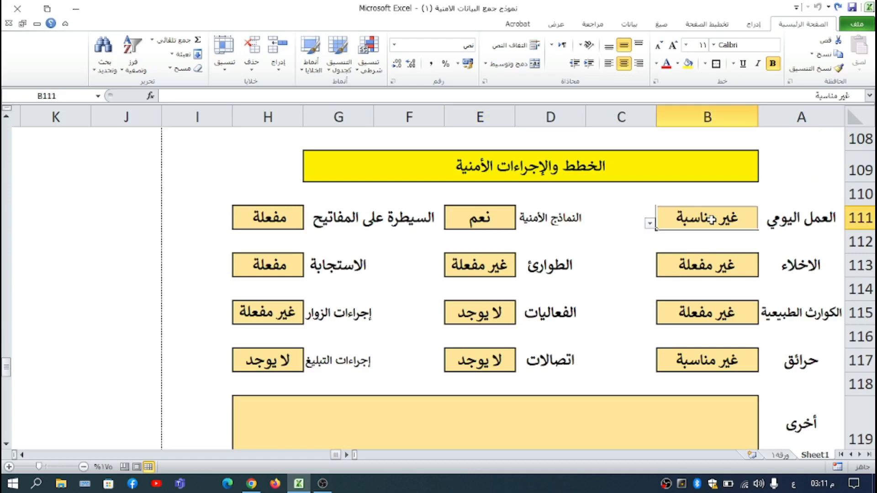
left_click(650, 224)
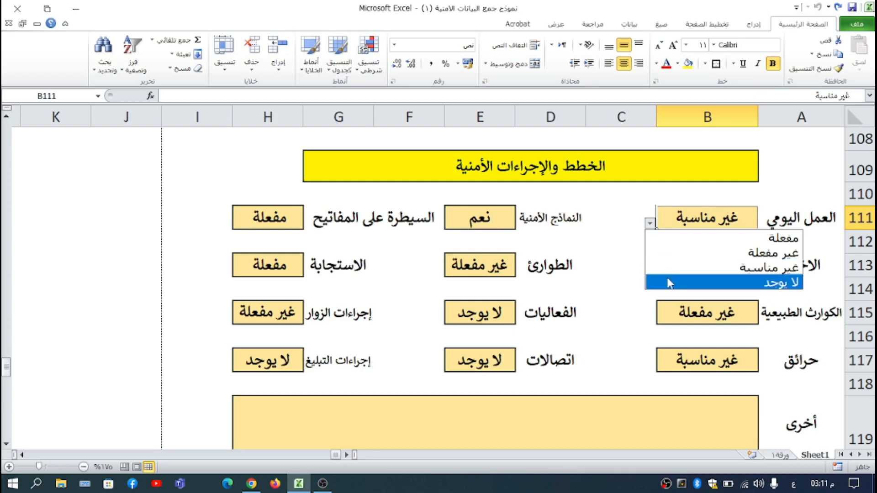
left_click(581, 260)
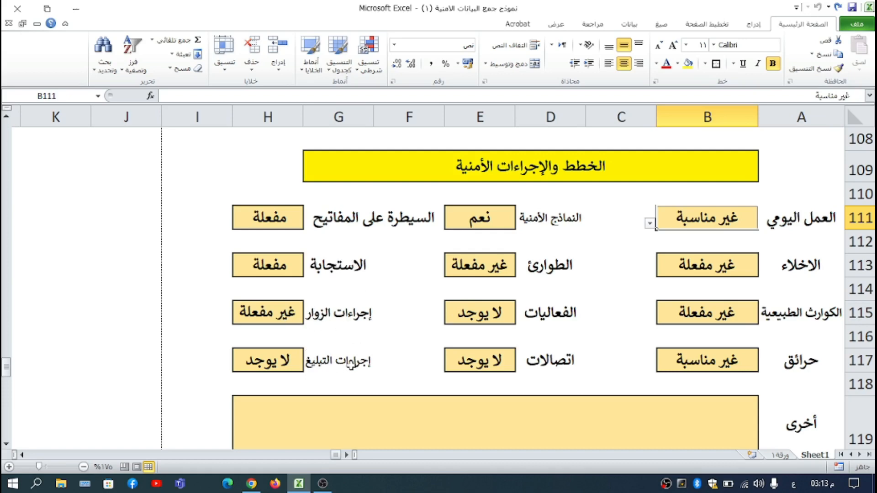
Step: Review the reporting procedures (إجراءات التبليغ) options in H117 and the visitor procedures field in H115
left_click(274, 357)
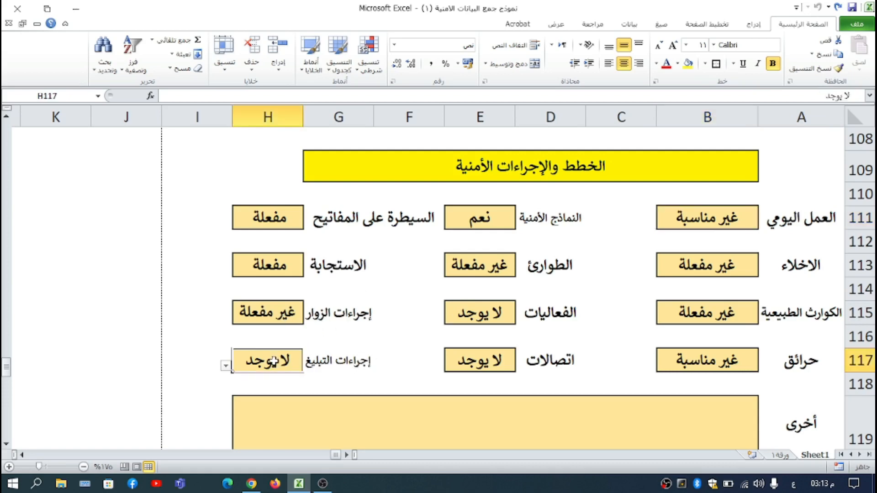
left_click(225, 367)
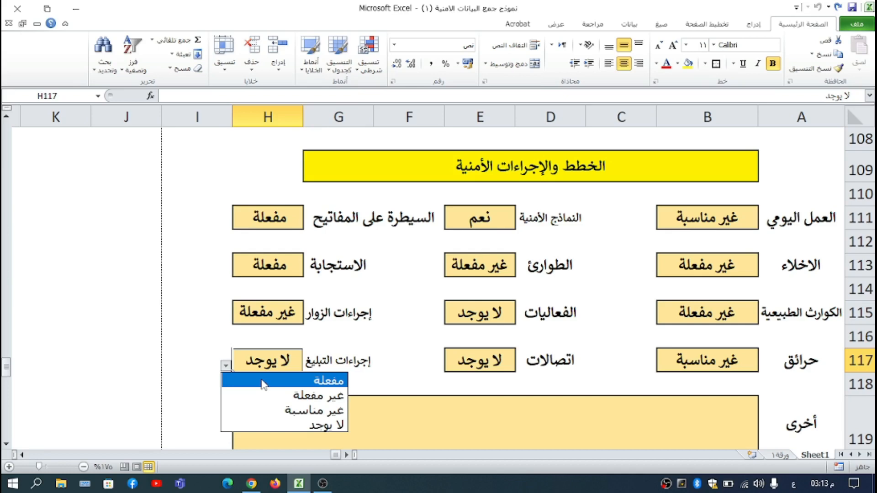
key("Escape")
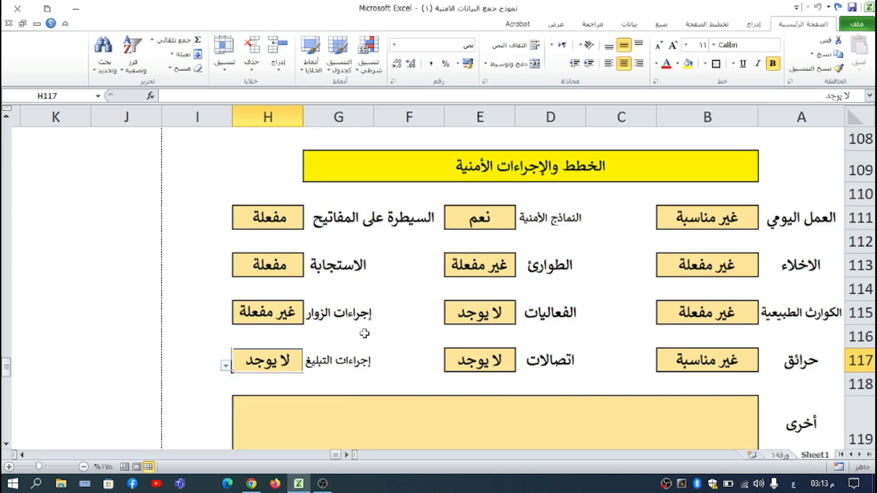
left_click(265, 317)
scroll(386, 340, "down", 2)
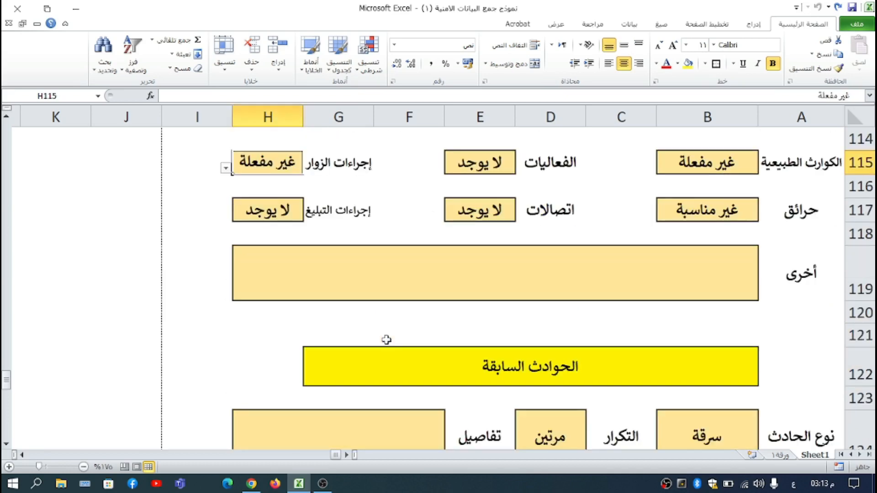
scroll(580, 277, "up", 2)
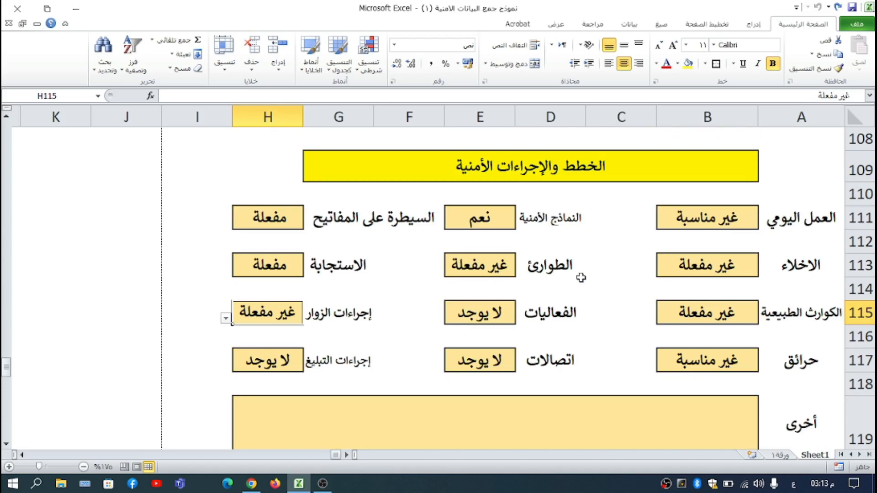
Step: Review the incident type options in B124 of the previous incidents (الحوادث السابقة) section without changing the selection
scroll(581, 277, "down", 4)
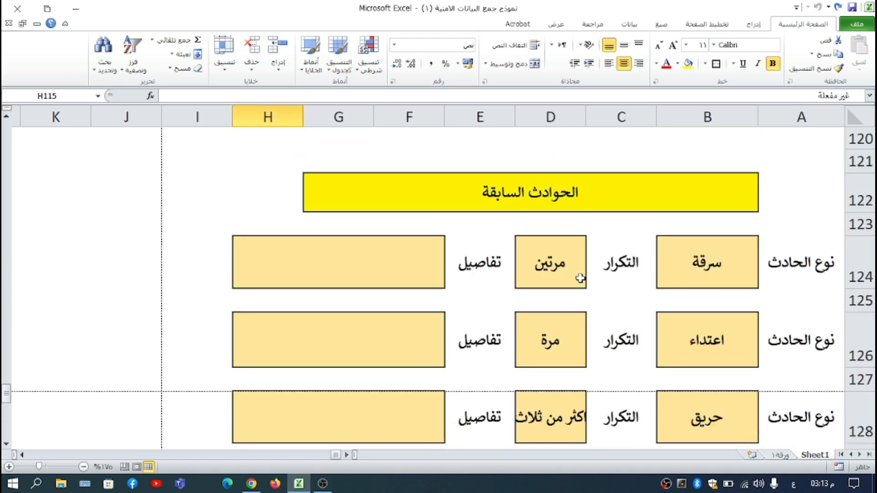
left_click(705, 258)
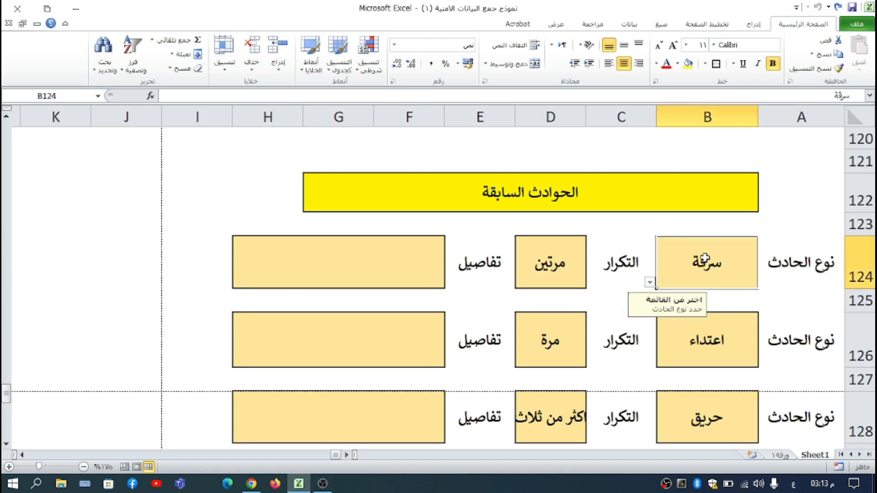
left_click(650, 282)
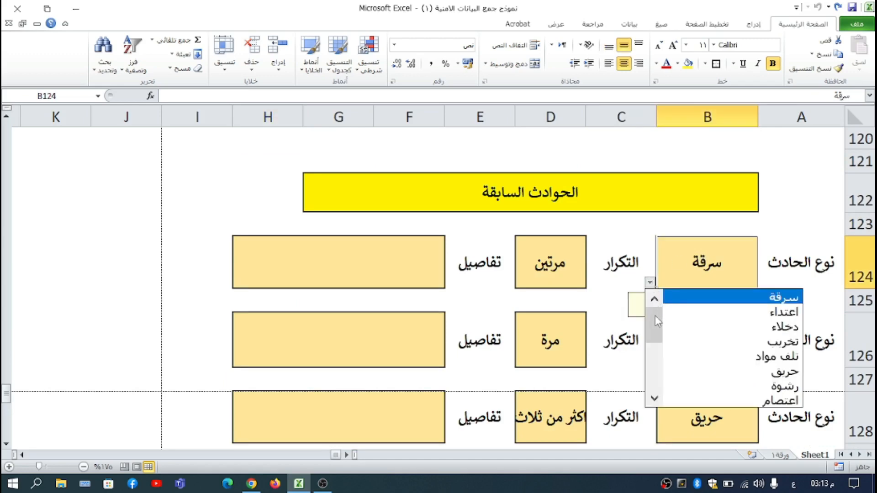
mouse_move(657, 320)
left_mouse_down()
mouse_move(647, 353)
mouse_move(653, 376)
mouse_move(652, 311)
left_mouse_up()
left_click(559, 274)
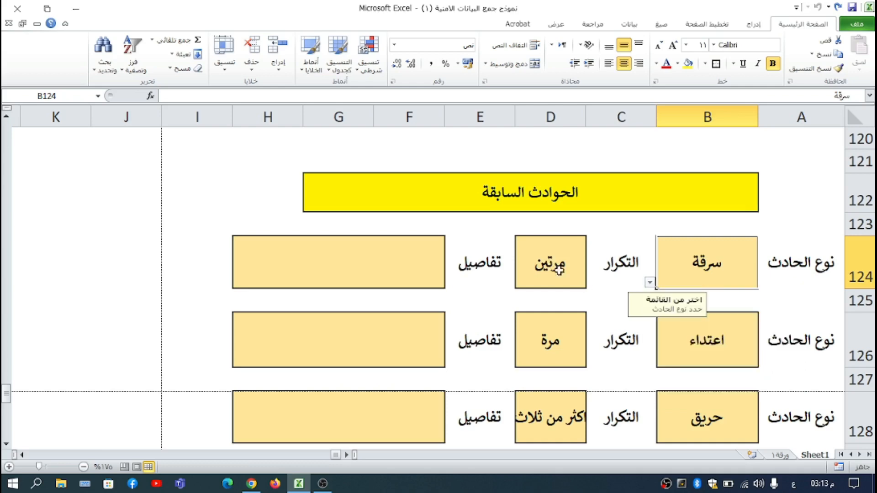
Step: Review the first incident's recurrence options in D124 and its details field in F124
left_click(559, 272)
left_click(508, 282)
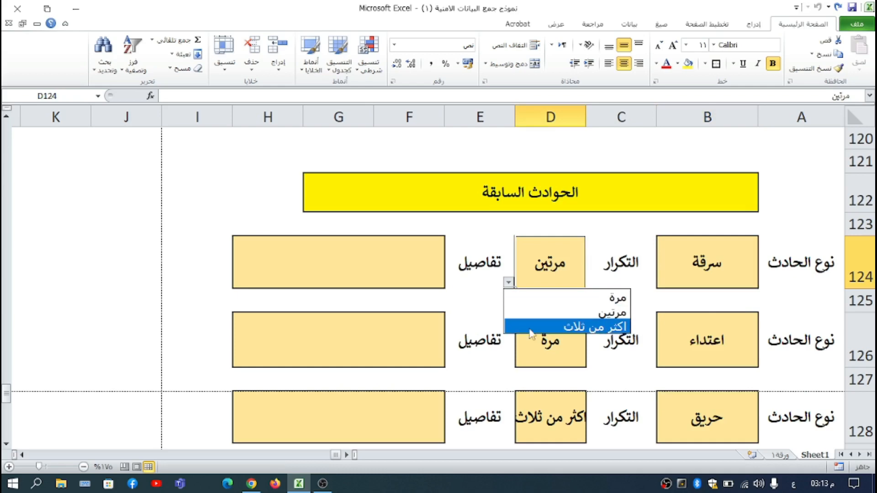
left_click(605, 231)
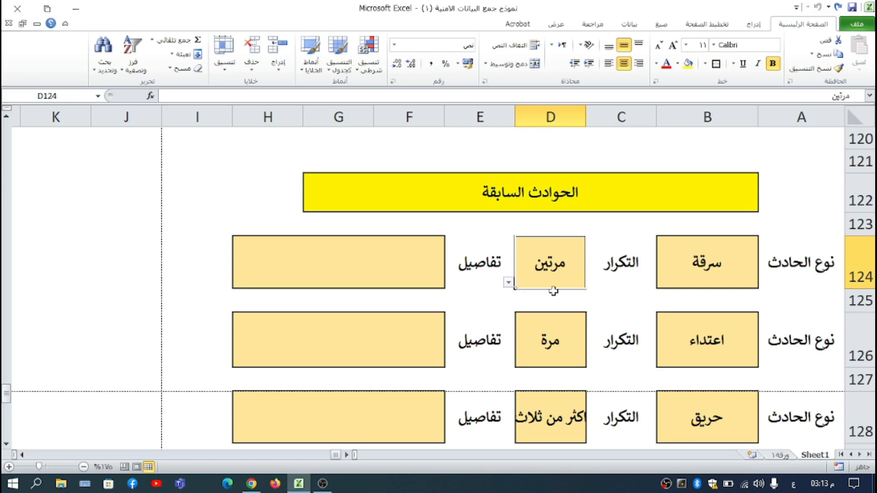
left_click(393, 259)
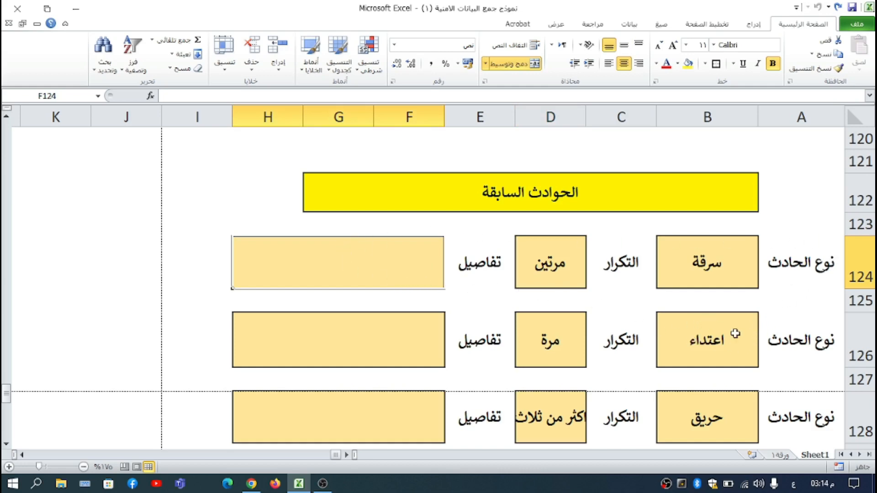
Step: Examine the remaining incident rows and the three customer needs (احتياجات العملاء) entry fields in C133, C134 and C135
scroll(855, 313, "down", 1)
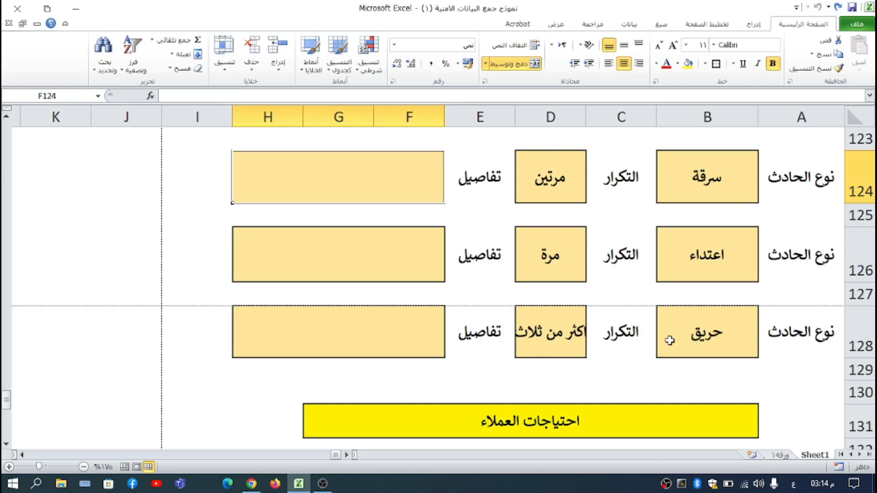
scroll(670, 341, "down", 2)
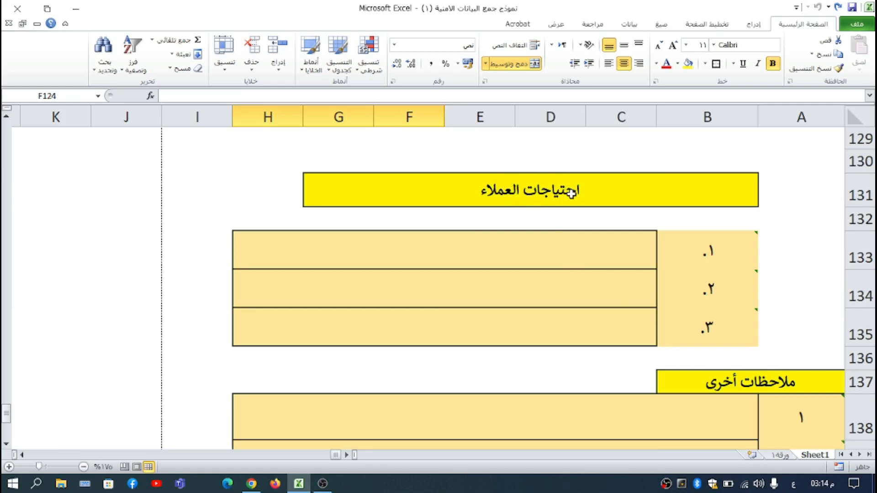
left_click(554, 241)
left_click(557, 280)
left_click(554, 323)
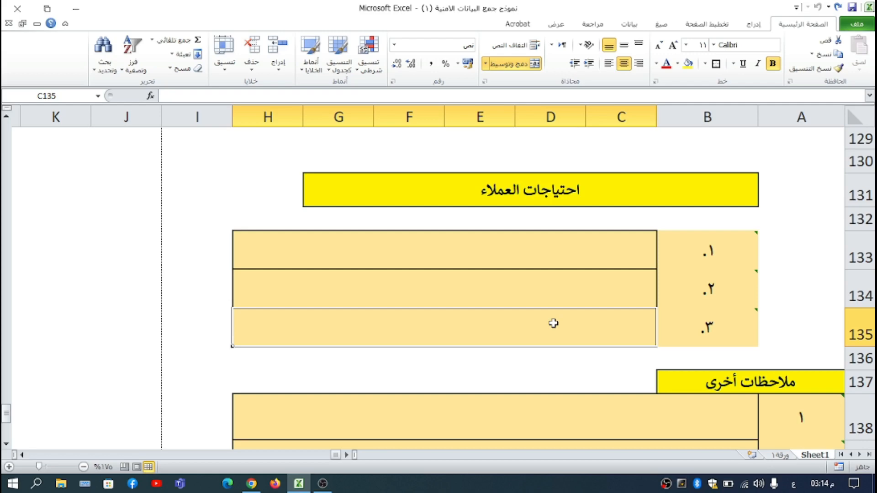
Step: Examine the five numbered rows of the other notes (ملاحظات أخرى) section through the end of the form
scroll(554, 323, "down", 2)
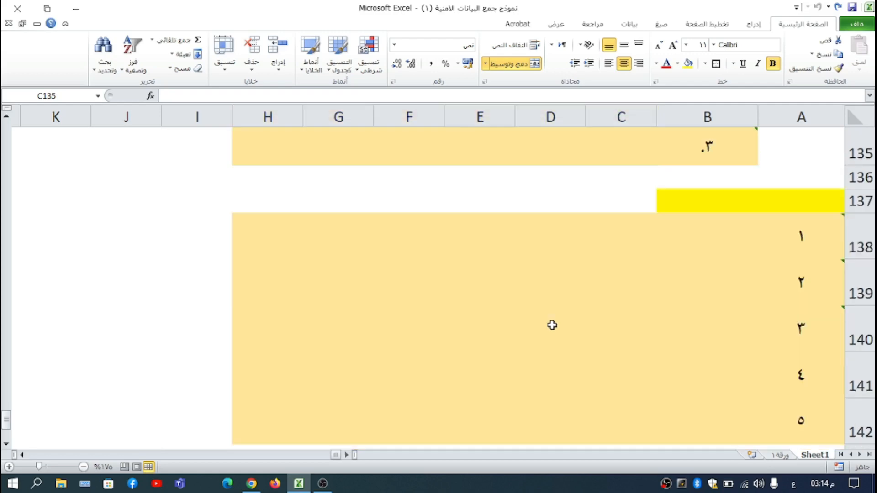
scroll(574, 309, "down", 1)
scroll(575, 309, "up", 1)
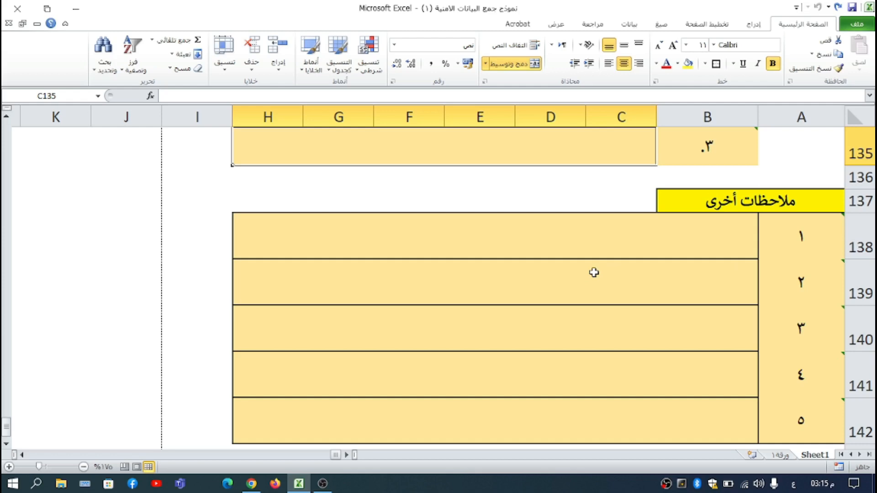
scroll(594, 273, "down", 1)
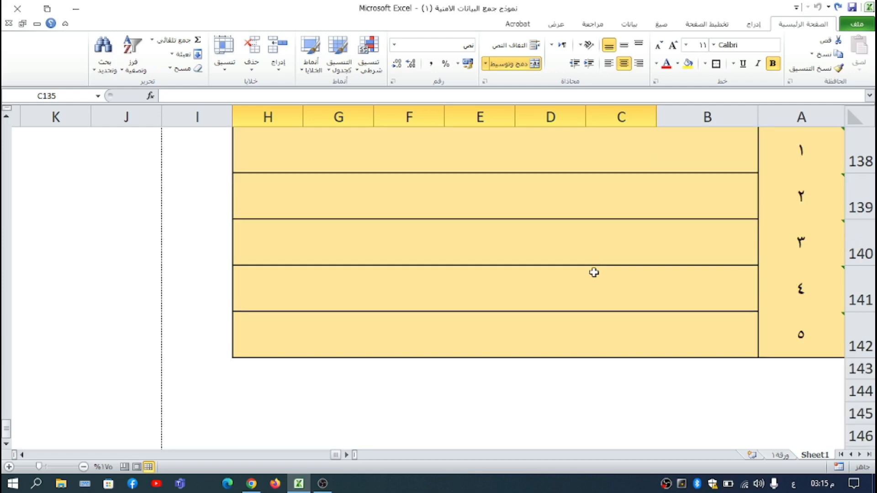
scroll(594, 273, "down", 1)
Step: Return to the form's title and general facility information at the start of the sheet
scroll(594, 273, "up", 12)
scroll(594, 273, "up", 20)
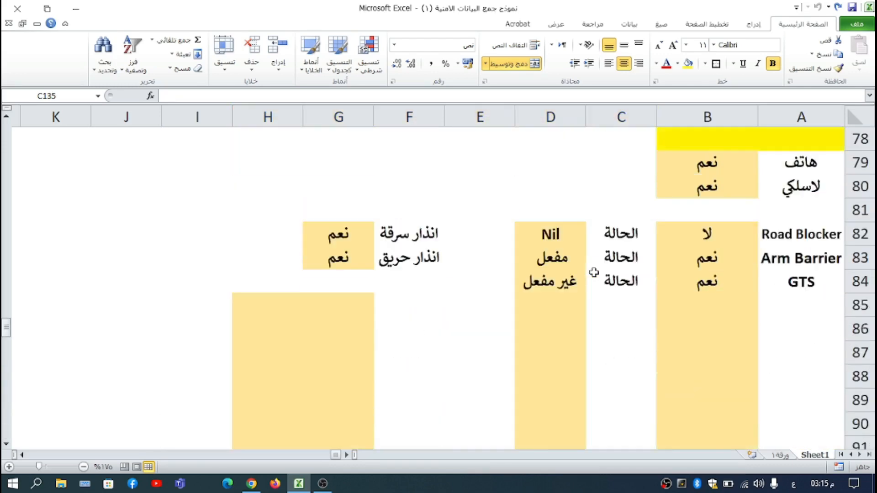
scroll(594, 272, "up", 5)
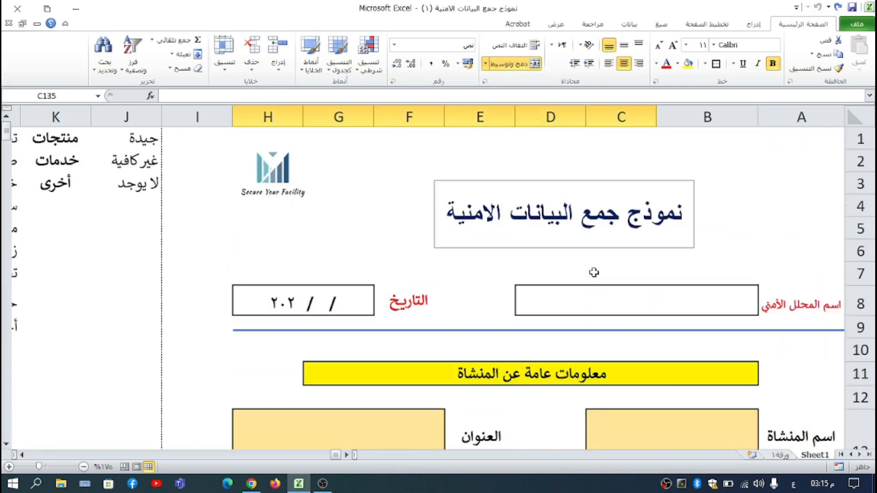